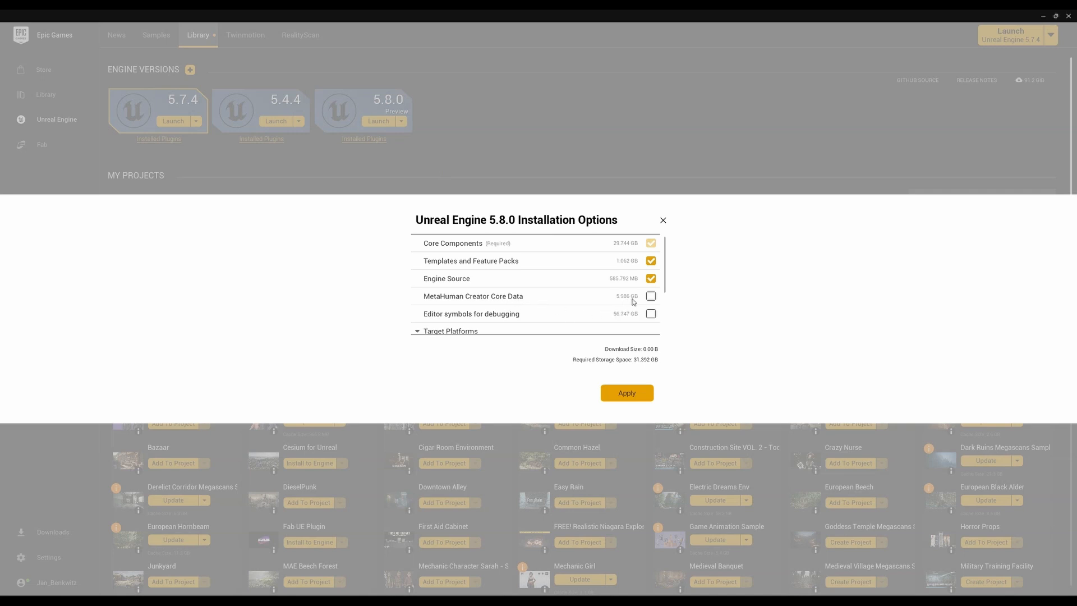
Add MetaHuman Creator Core Data to the Unreal Engine 5.8.0 installation and launch that engine version
left_click(650, 297)
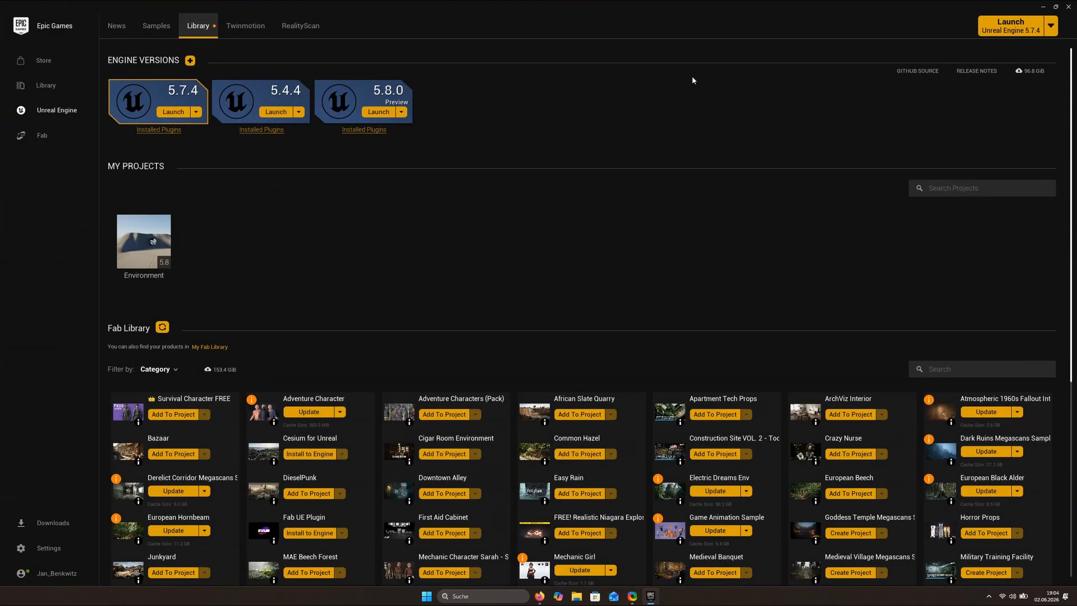
left_click(378, 112)
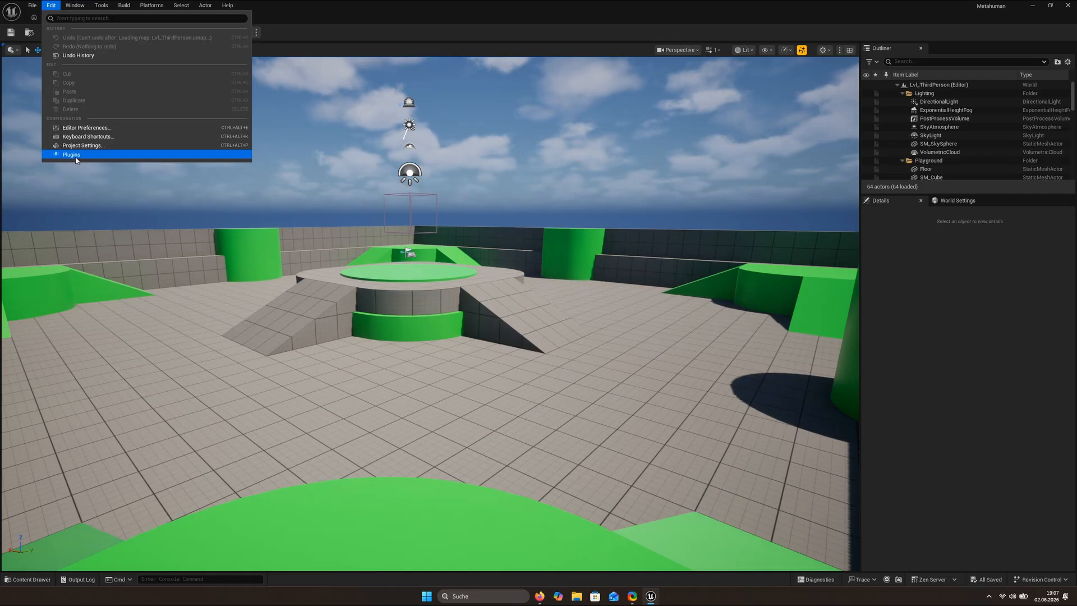
Find the MetaHuman plugins and enable MetaHuman Animator, Animator Calibration Diagnostics and Animator Calibration Processing
left_click(107, 163)
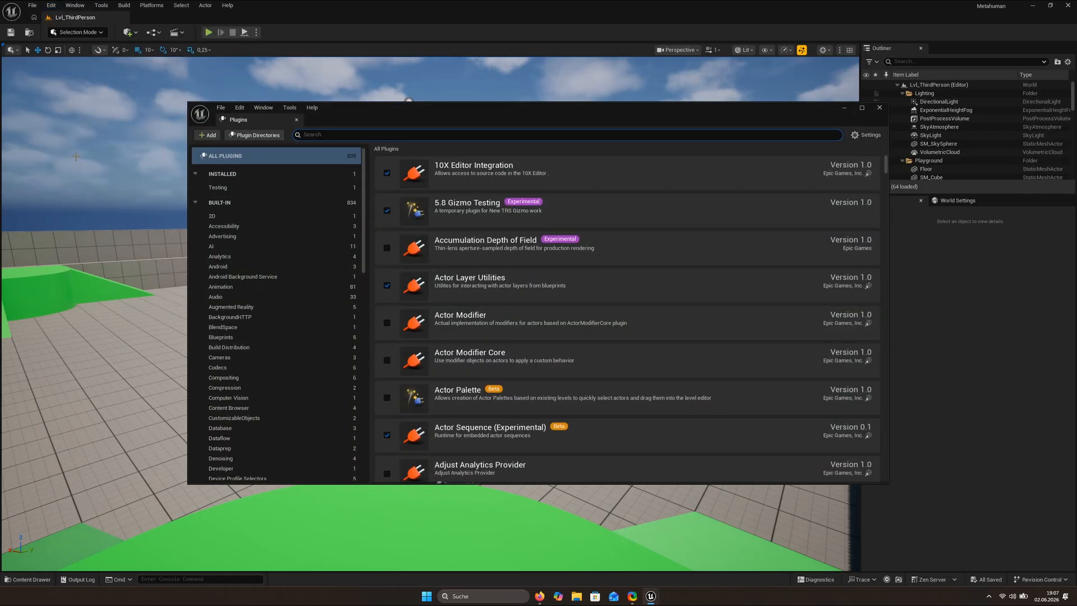
type("metahuman")
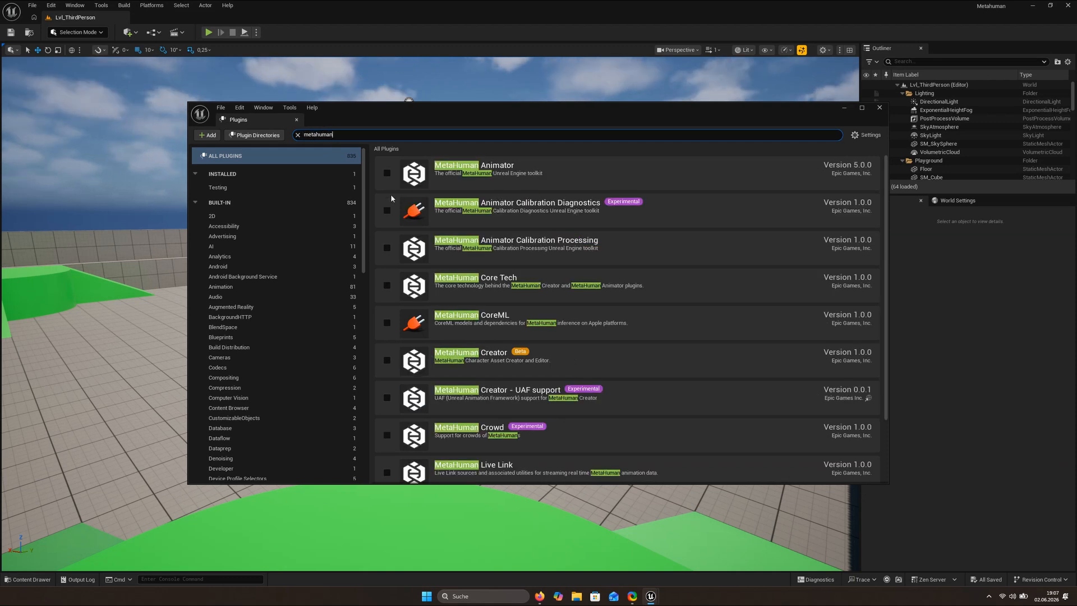
left_click(386, 174)
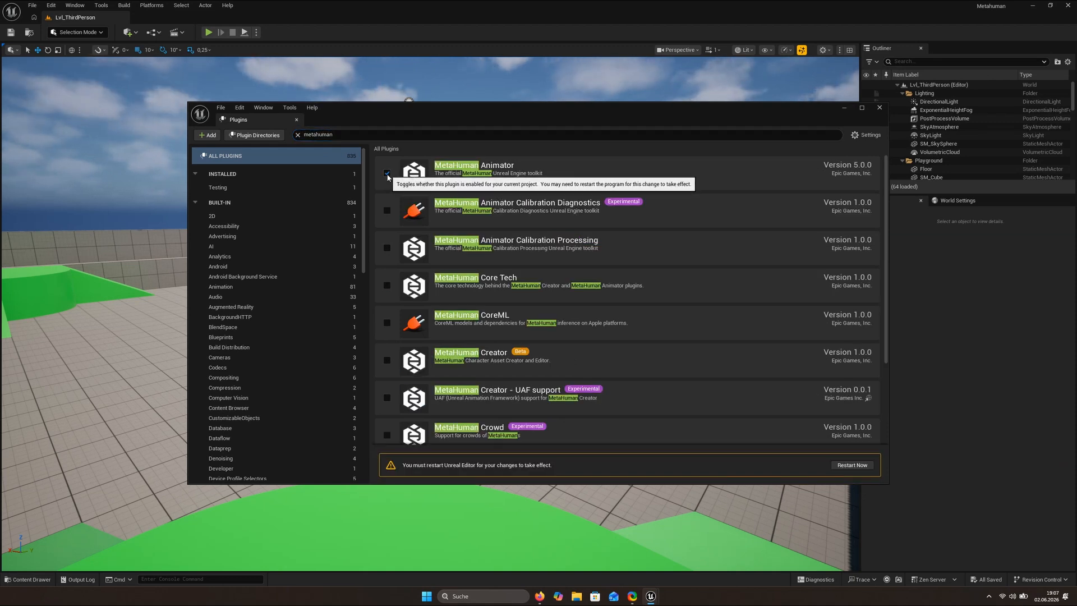
left_click(384, 211)
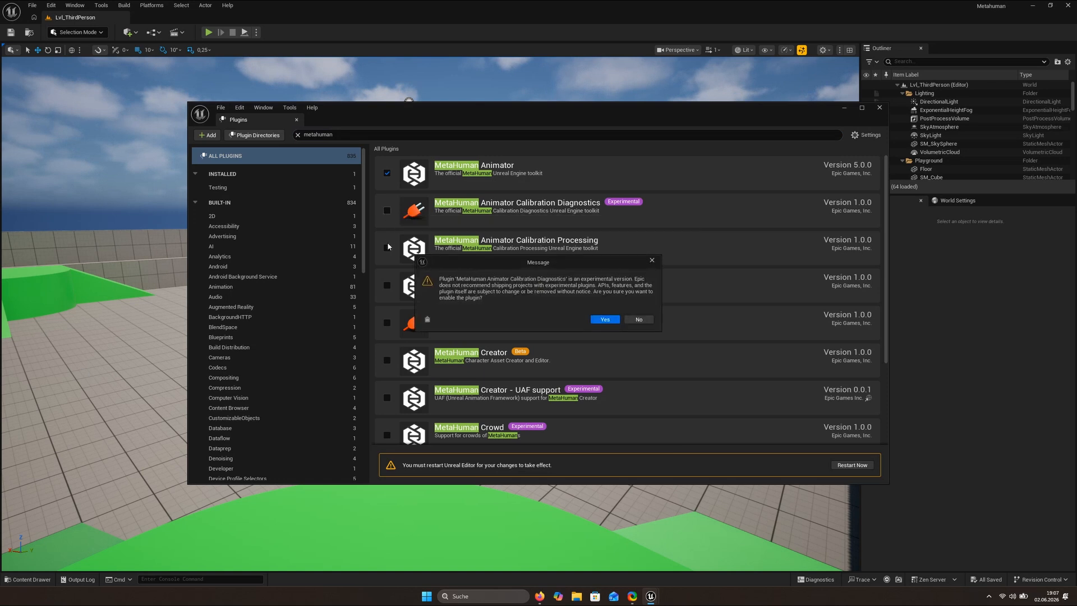
left_click(605, 319)
Enable the MetaHuman Core Tech, MetaHuman CoreML and MetaHuman Creator plugins, accepting the beta plugin
scroll(377, 275, "down", 1)
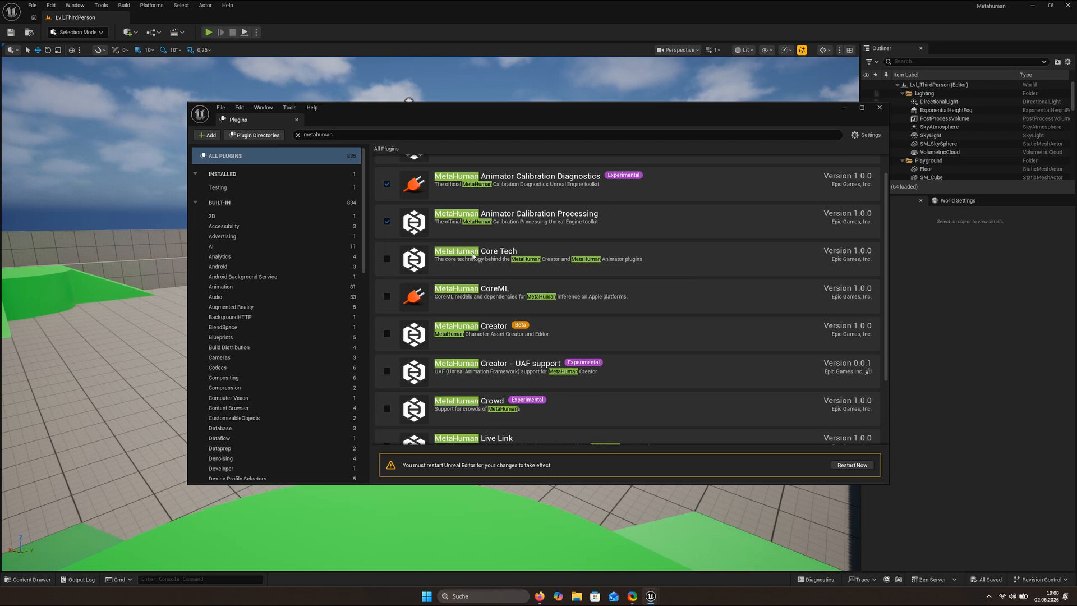
left_click(387, 260)
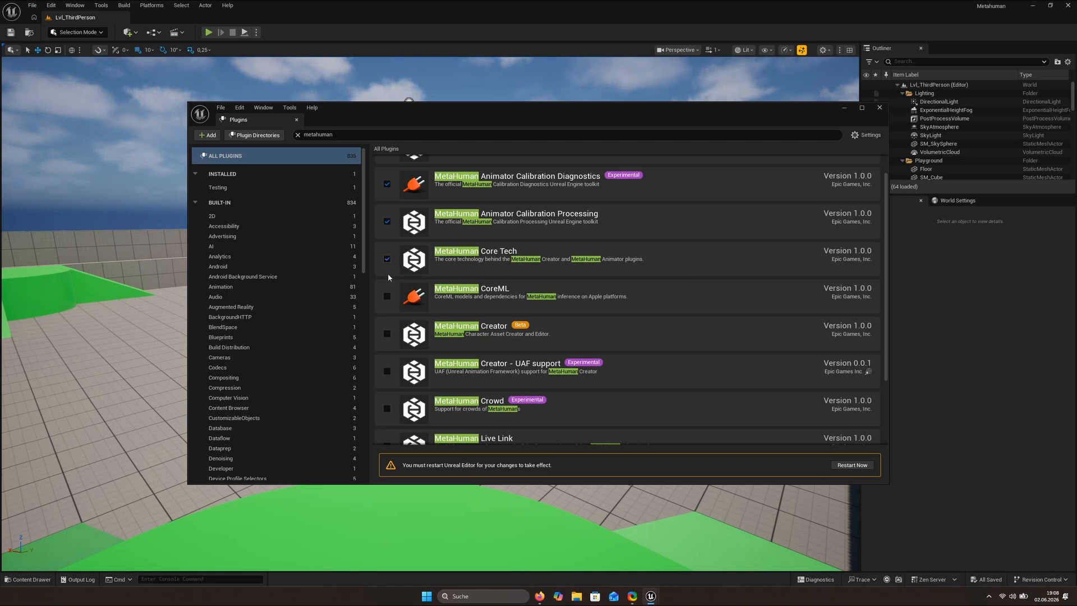
left_click(387, 296)
scroll(387, 303, "down", 1)
left_click(387, 307)
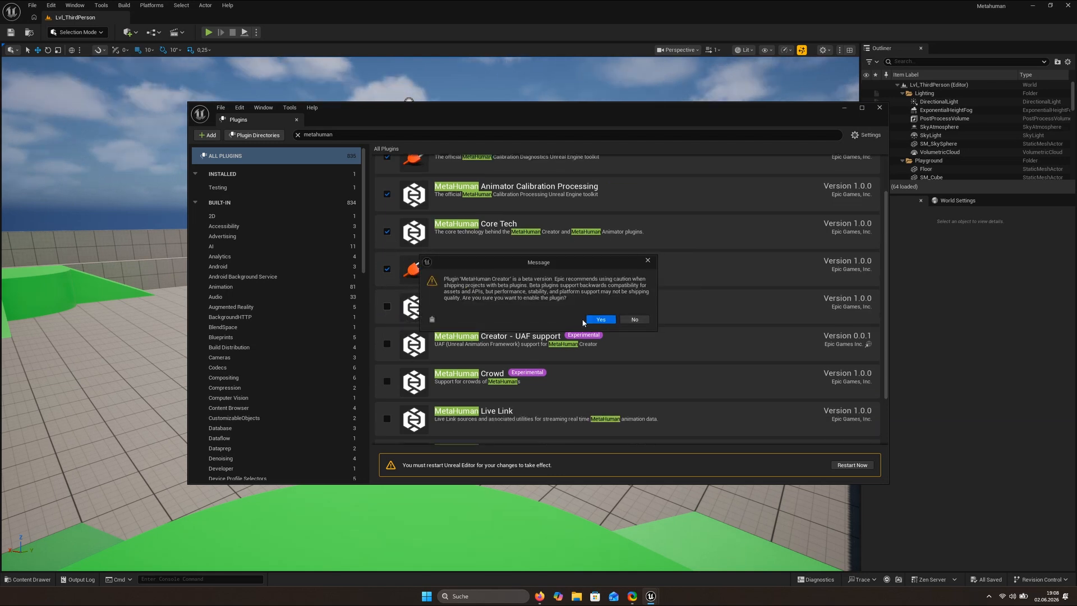
left_click(600, 319)
Enable the experimental MetaHuman Creator - UAF support plugin and the MetaHuman Live Link plugin
left_click(387, 344)
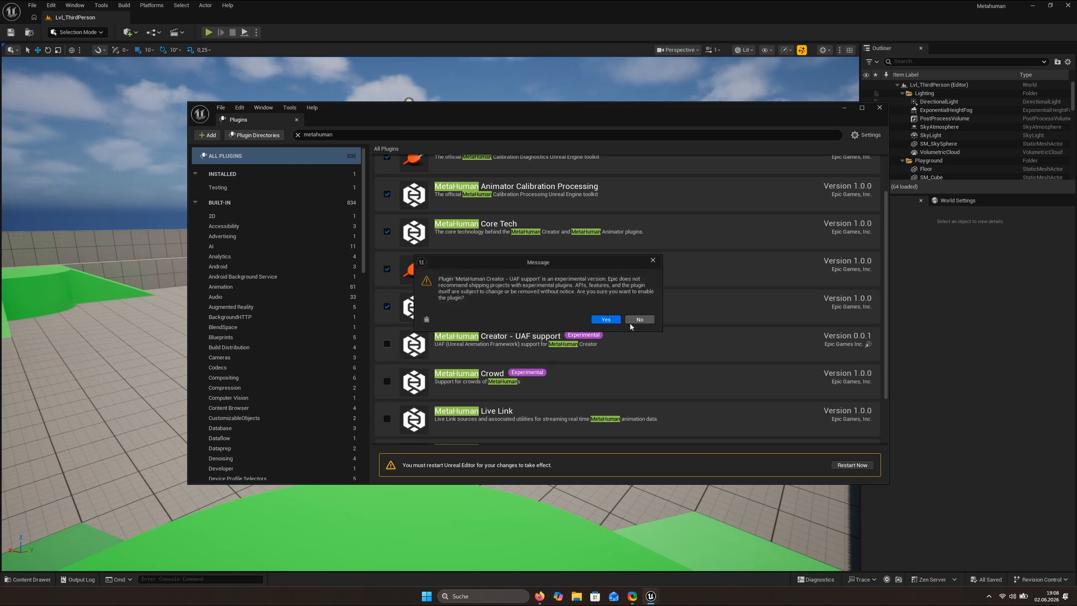
left_click(601, 317)
scroll(588, 344, "down", 1)
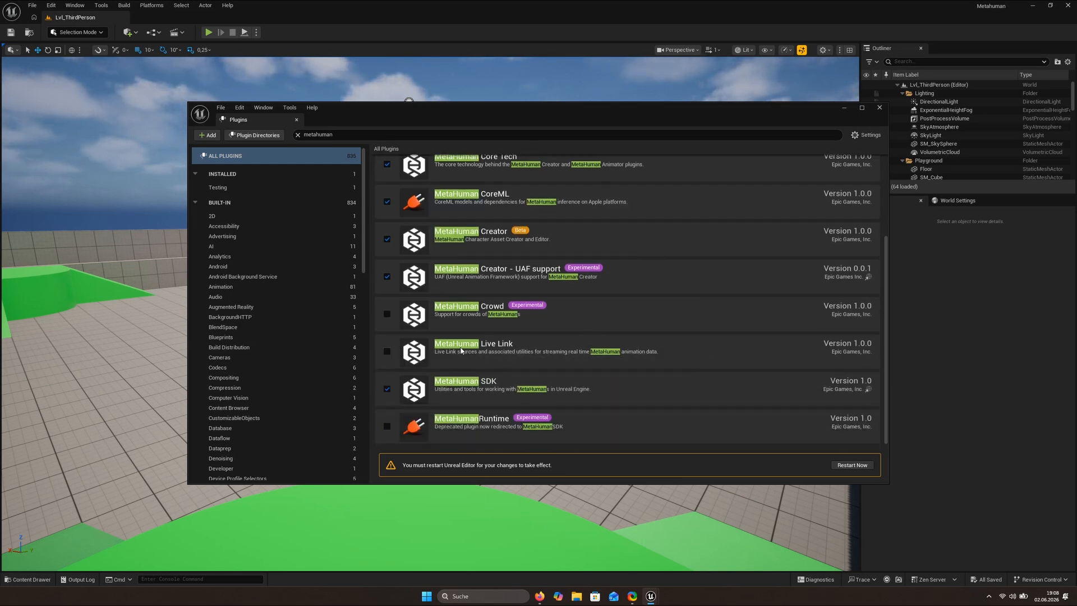
left_click(387, 353)
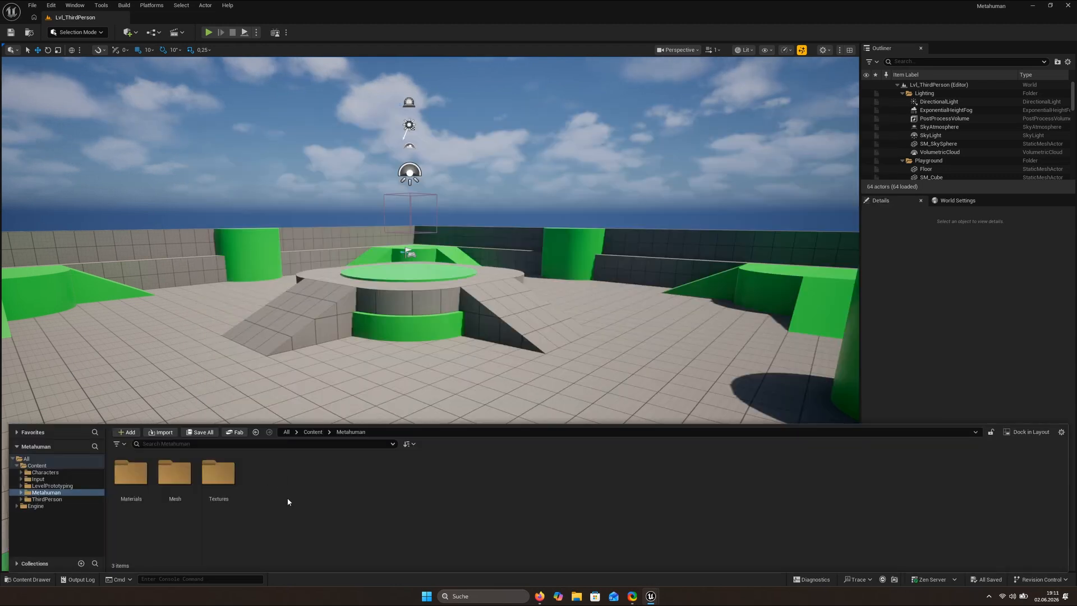
Create a MetaHuman Character asset in the Metahuman content folder and name it MH_Metahuman
right_click(288, 502)
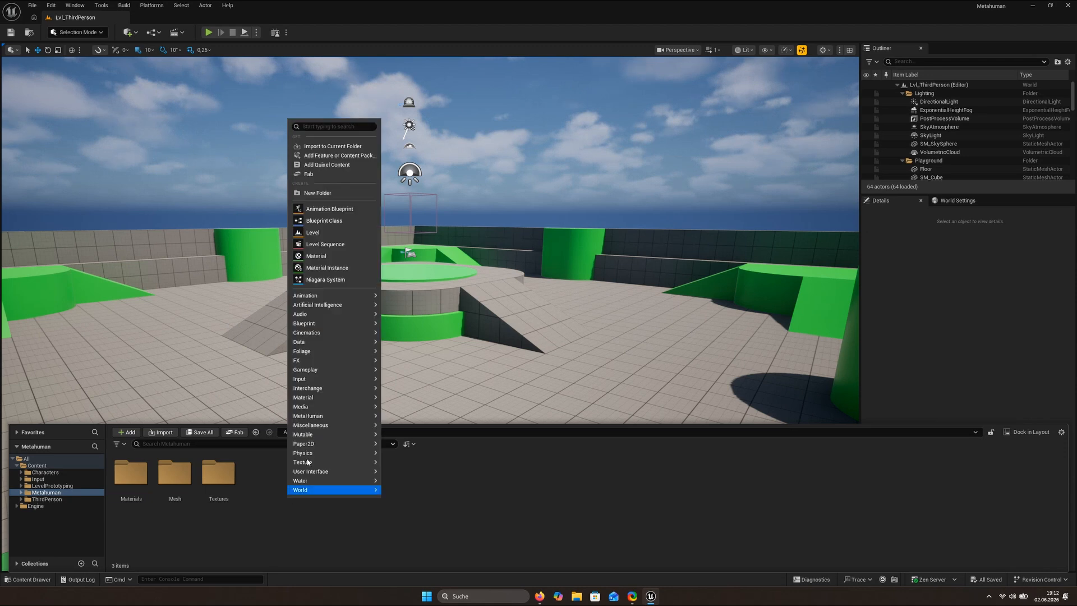
mouse_move(326, 418)
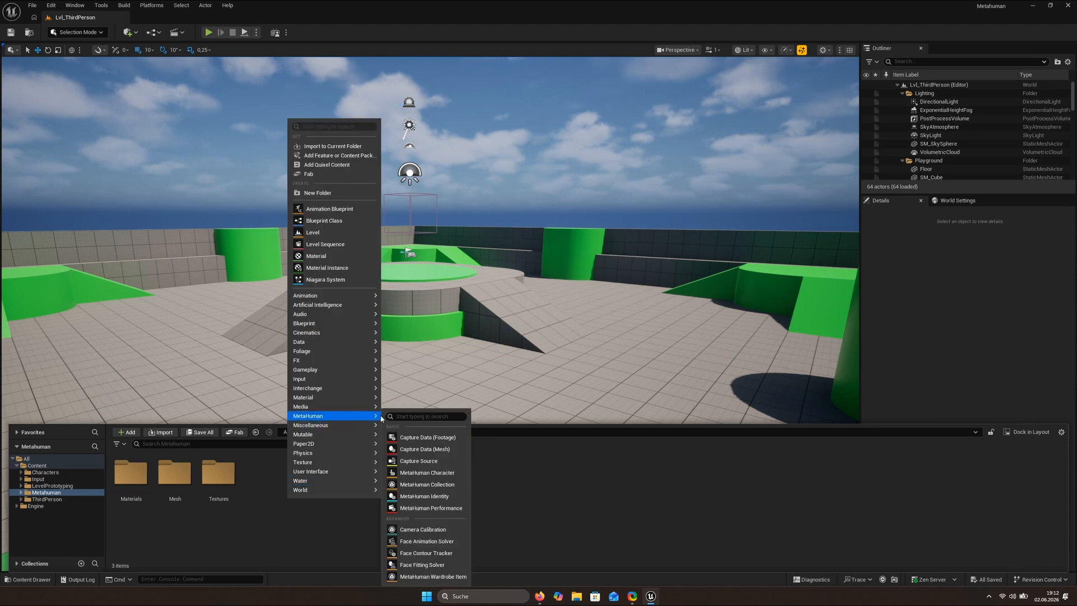
left_click(428, 474)
key("Caps_Lock")
type("MH_M")
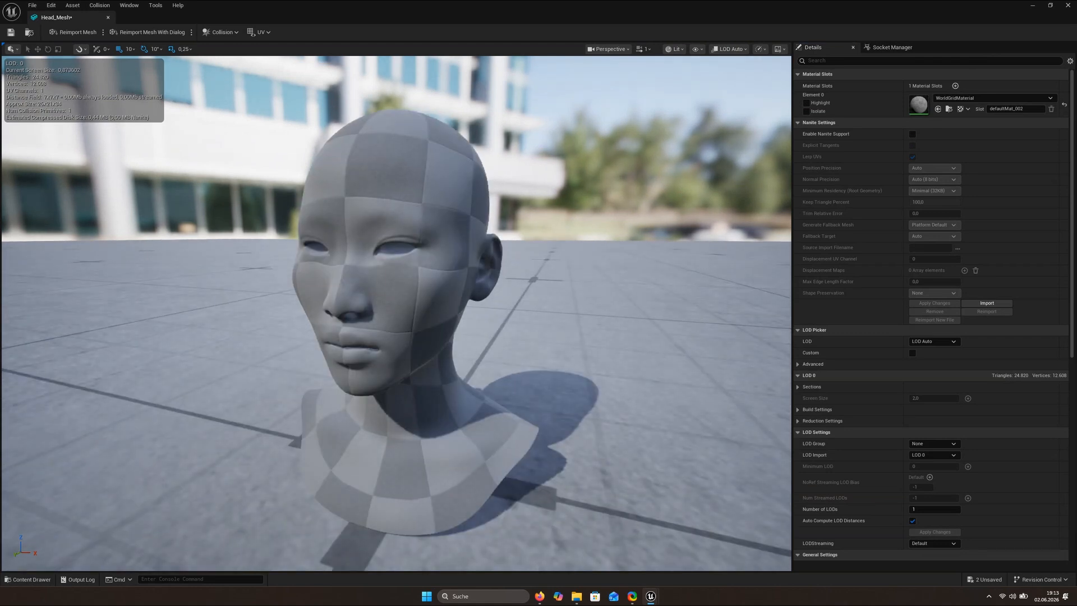
Examine the Head_Mesh static mesh from several angles and distances
left_click_drag(530, 334, 506, 348)
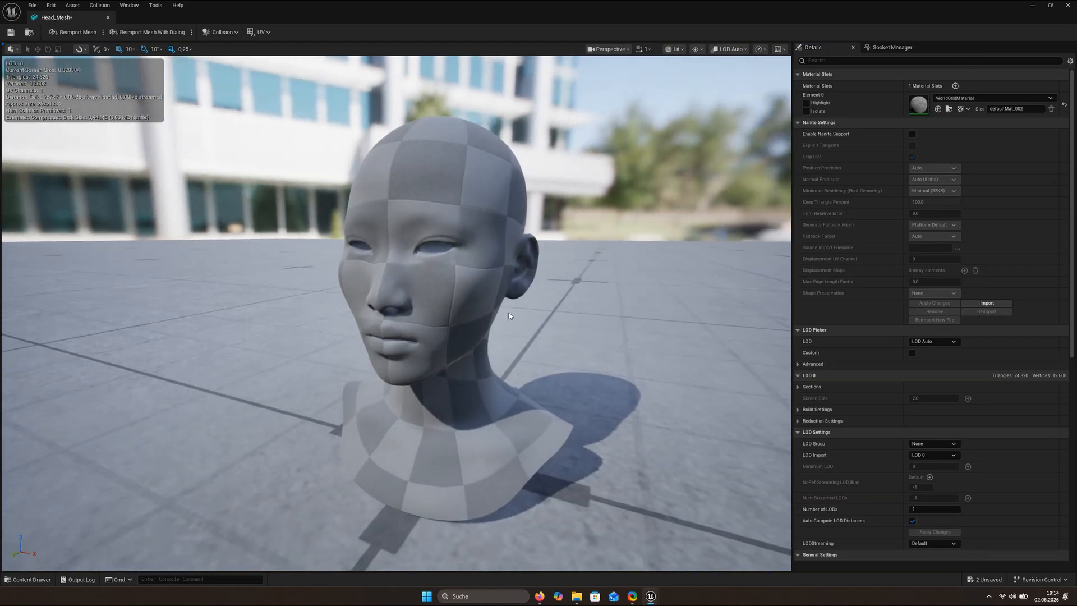
scroll(518, 318, "down", 6)
scroll(518, 321, "down", 8)
key("s")
right_click_drag(518, 321, 578, 295)
key("w")
key("a")
key("w")
key("s")
key("a")
key("d")
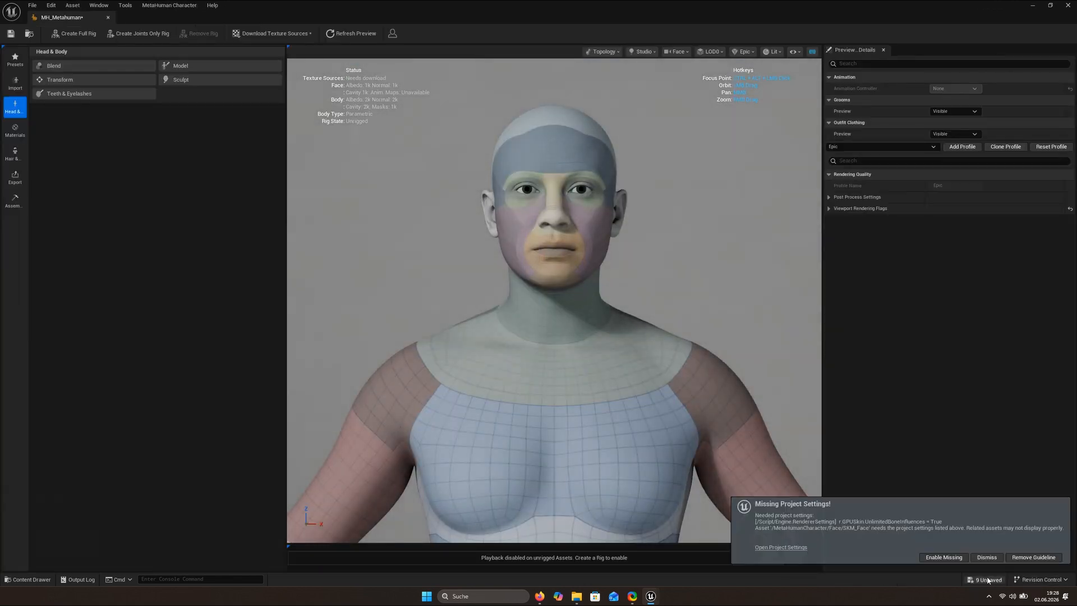
Save all unsaved assets and restart the editor with the missing project settings enabled
left_click(988, 580)
key("Return")
left_click(987, 558)
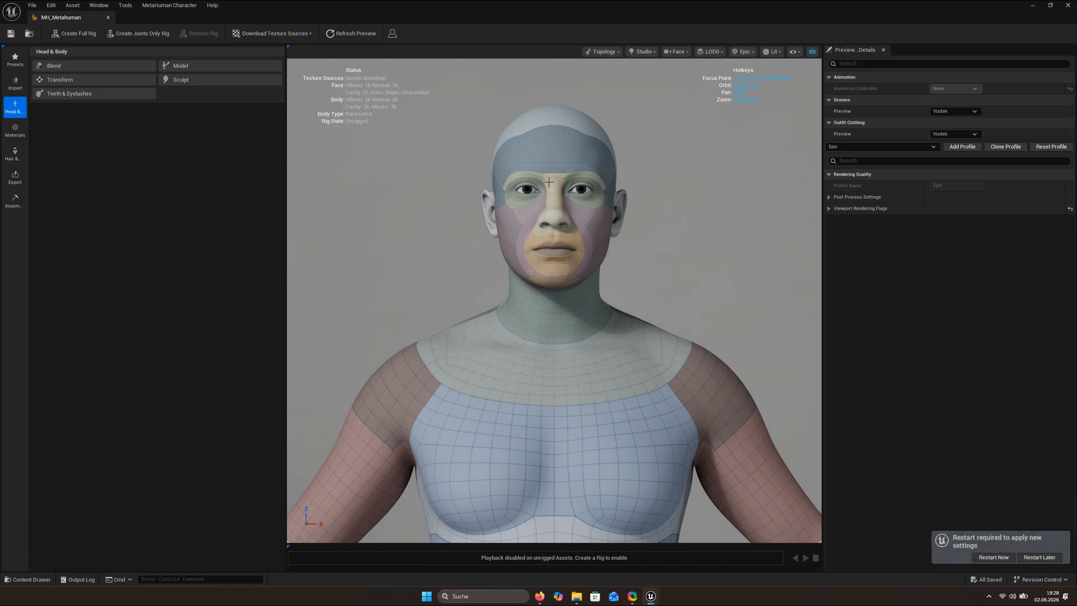
left_click(992, 557)
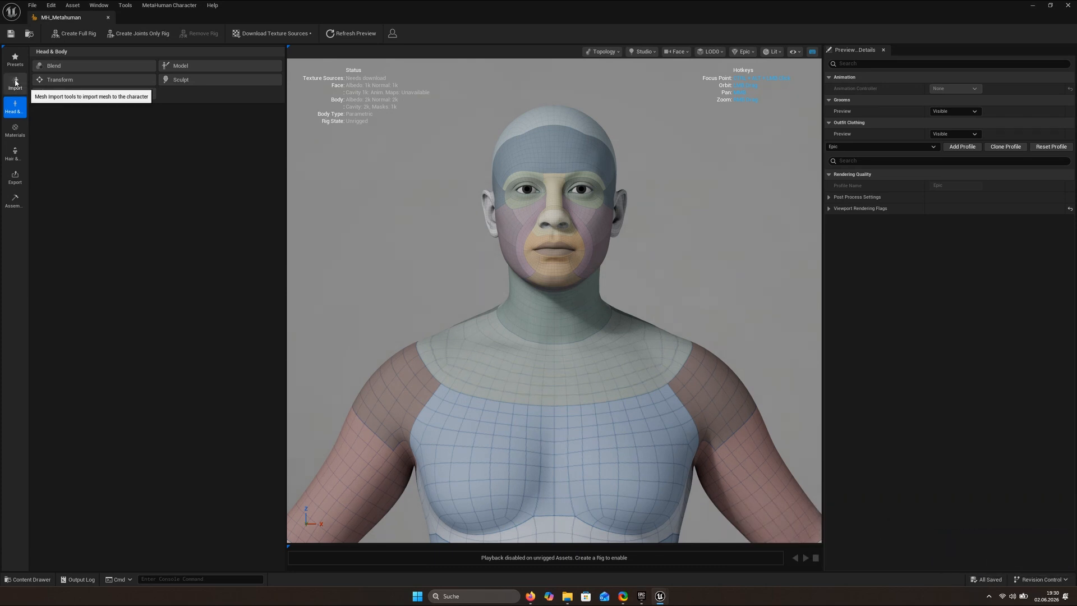
Apply the Aera preset to the MetaHuman character and browse the remaining presets
left_click(15, 62)
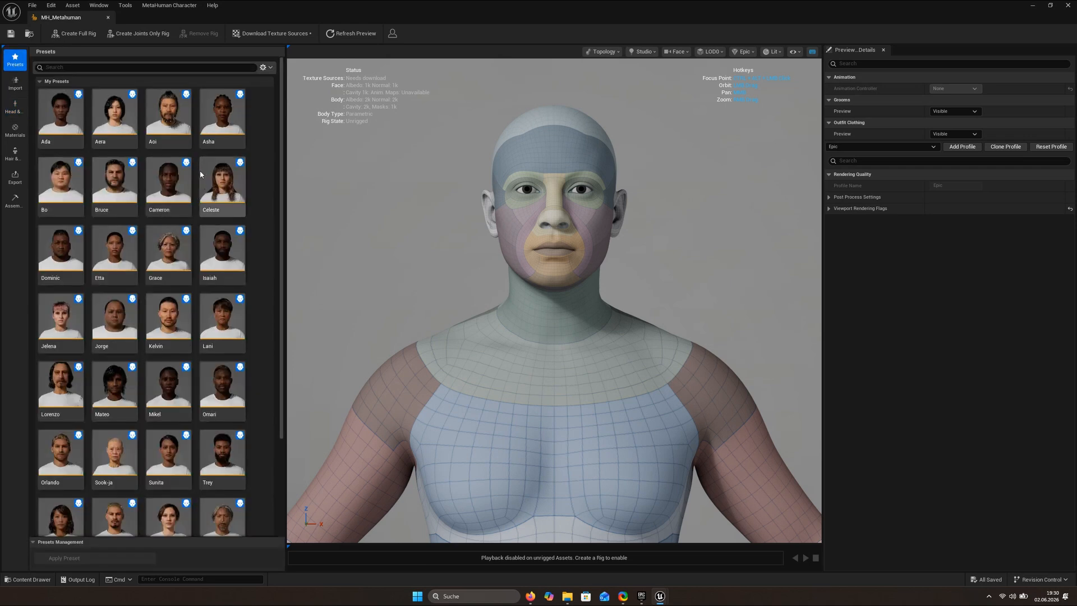
left_click(117, 124)
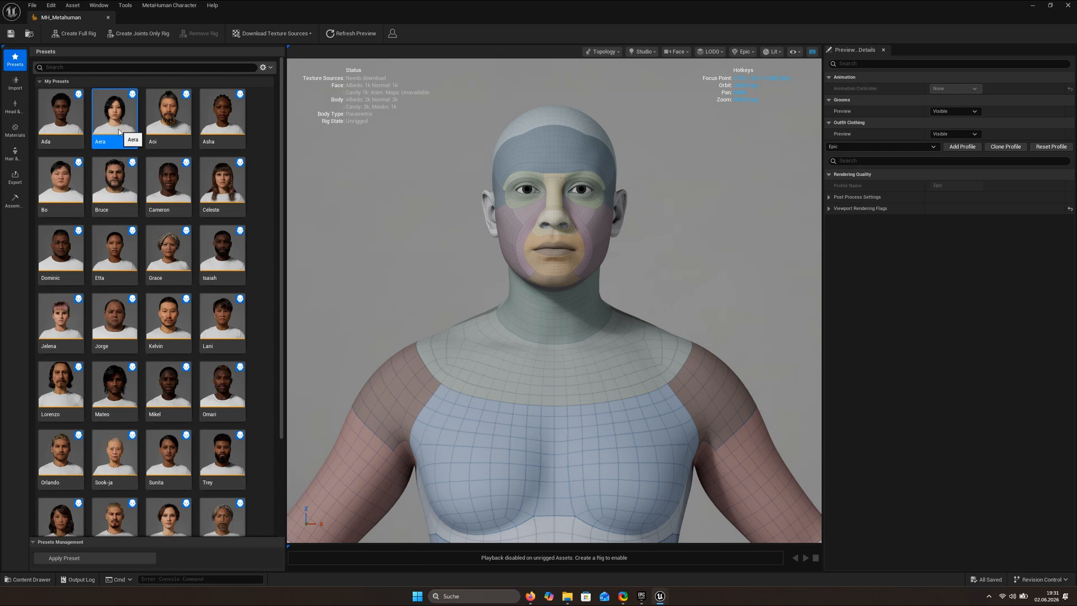
left_click(73, 560)
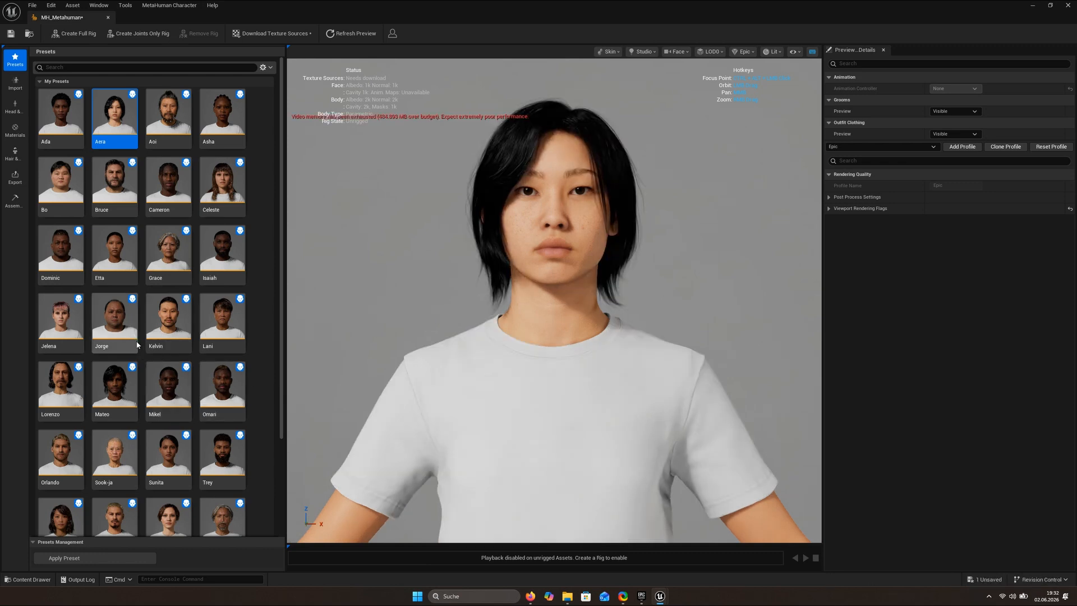
scroll(107, 325, "down", 3)
scroll(107, 326, "up", 2)
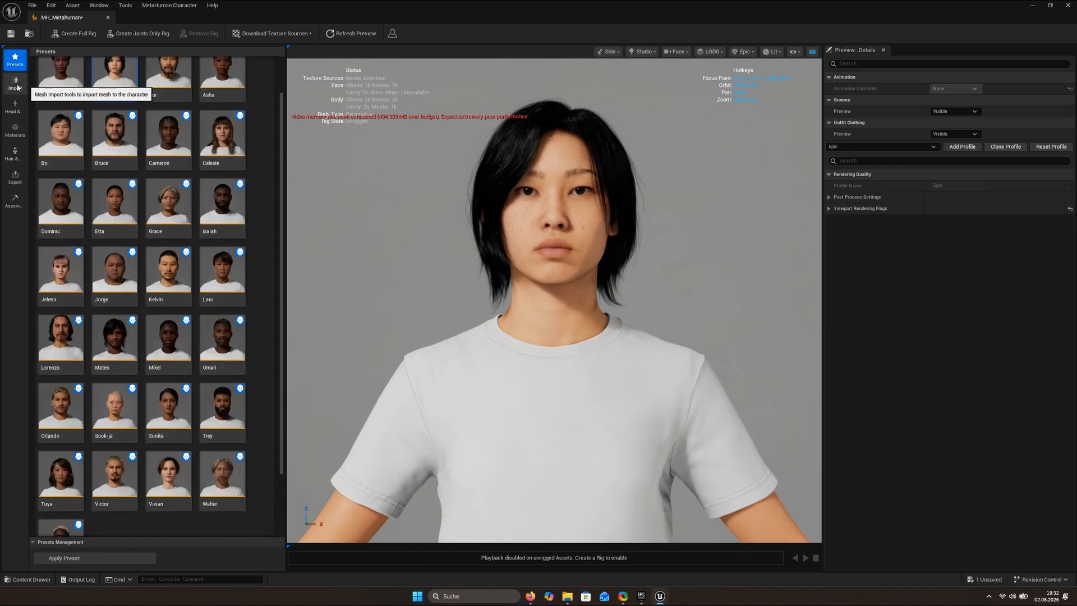
Open the custom mesh import options for separate head and body meshes
left_click(15, 84)
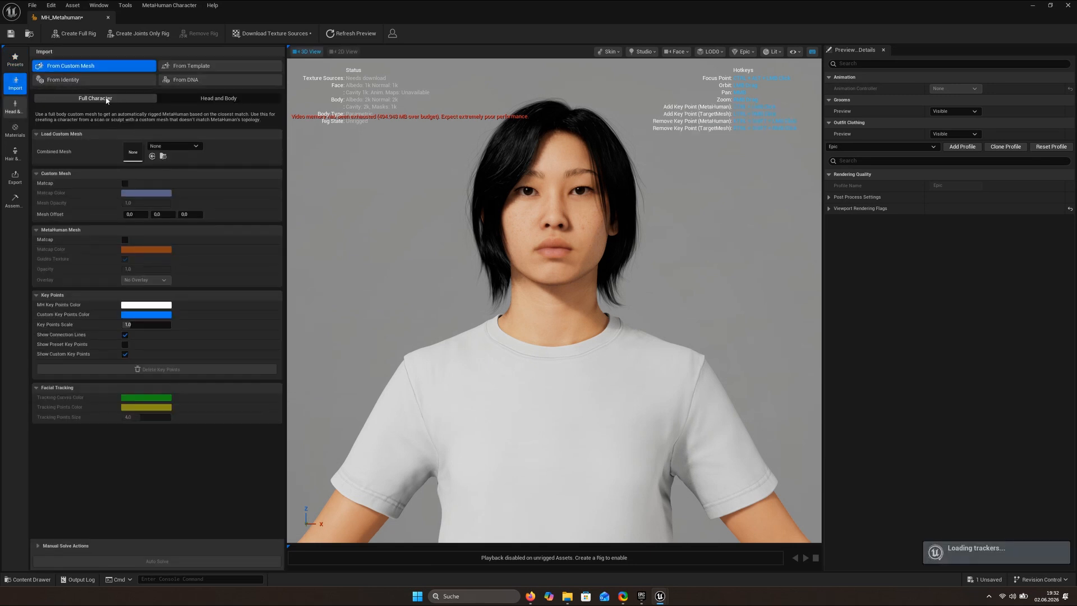
left_click(214, 99)
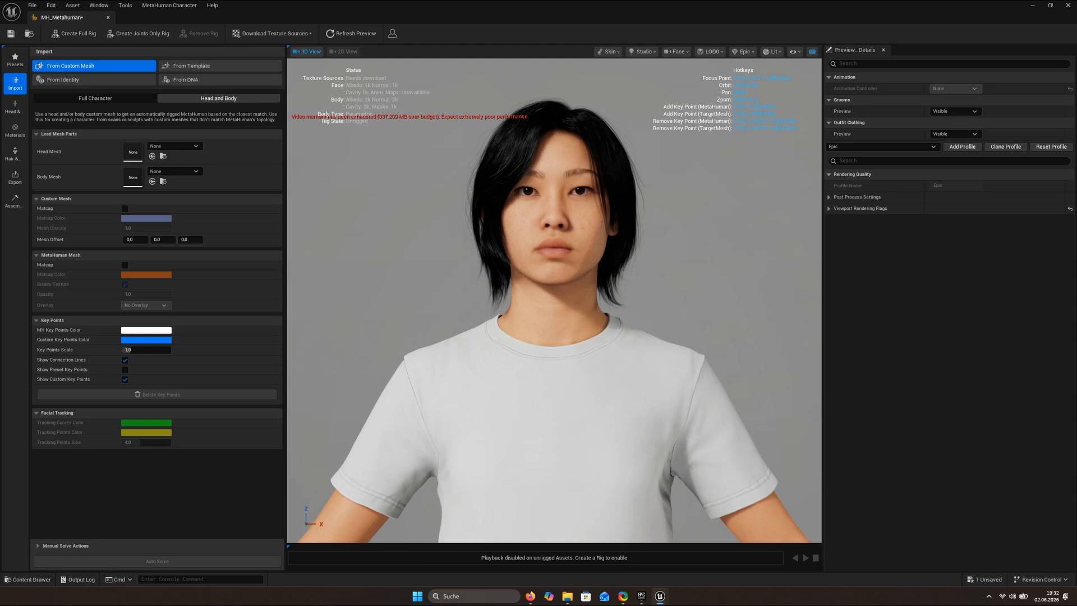
Try the Split, Fireside and Moonlight lighting presets on the character preview
left_click_drag(554, 301, 611, 301)
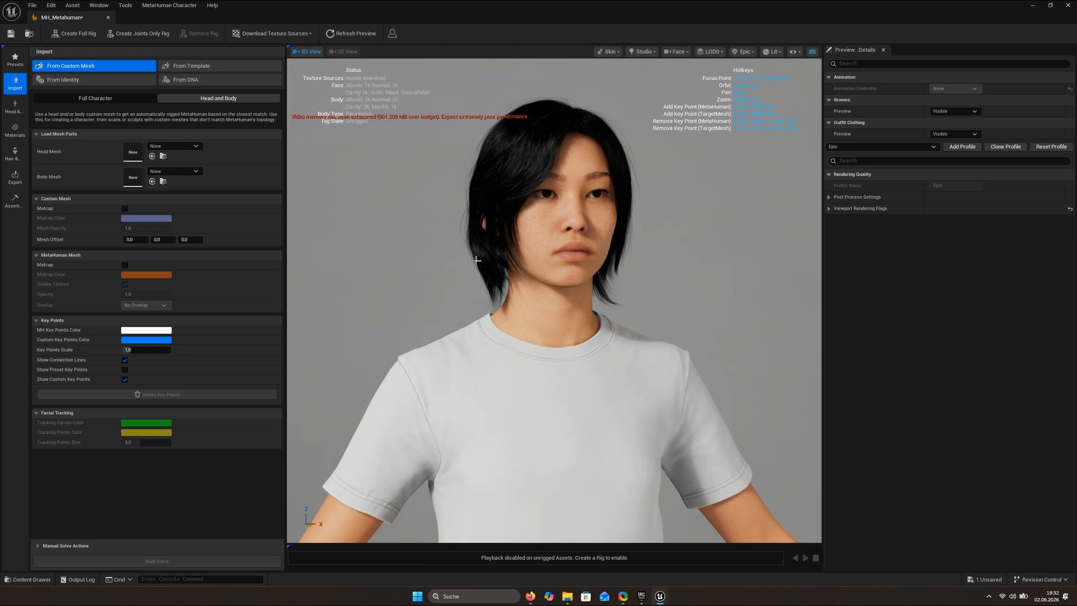
left_click(650, 54)
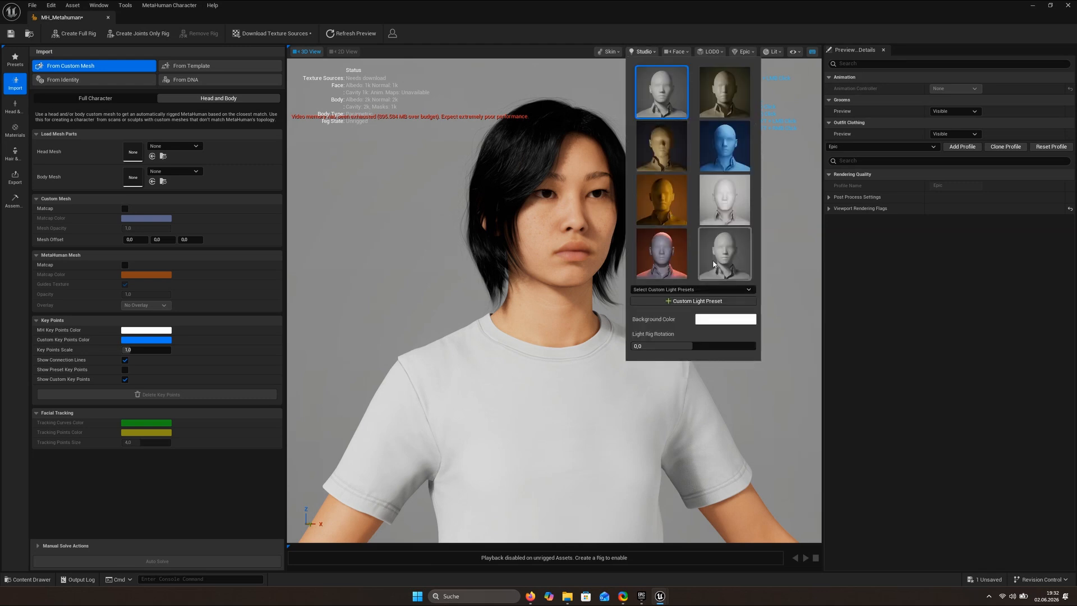
left_click(724, 101)
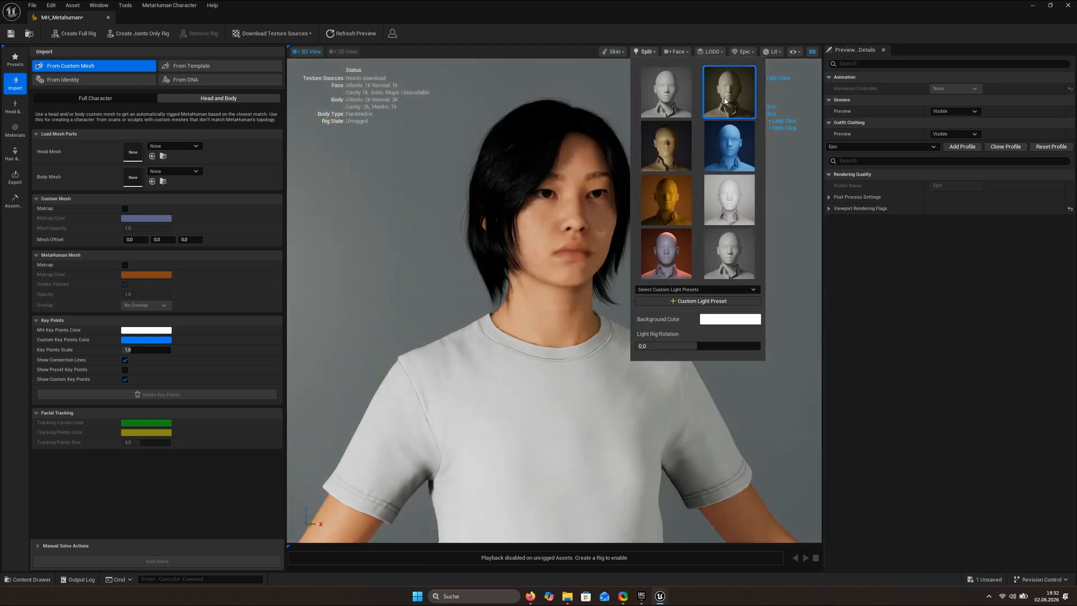
left_click(673, 146)
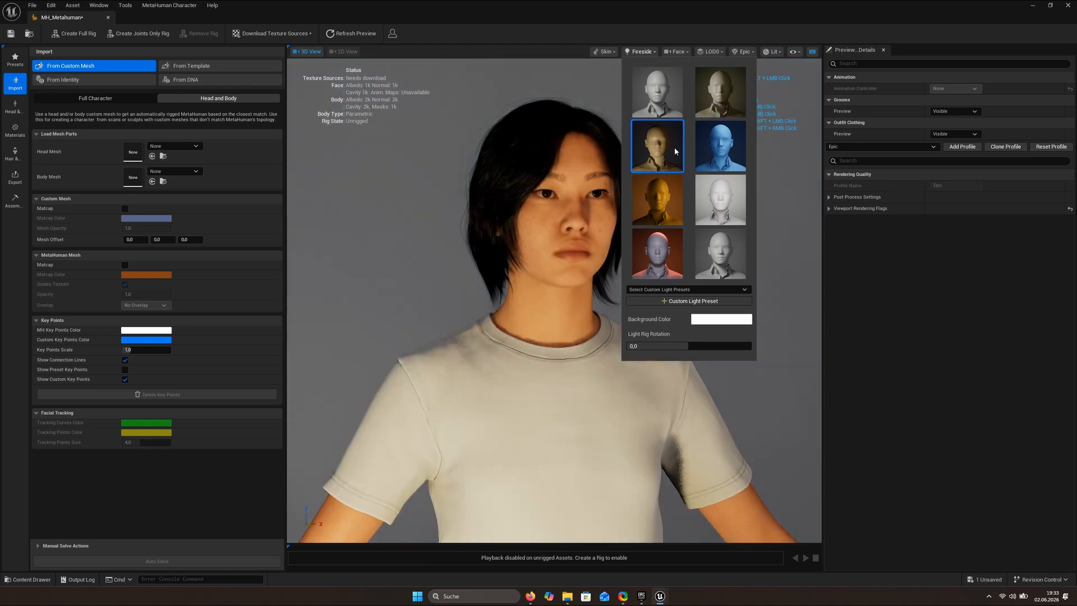
left_click(715, 149)
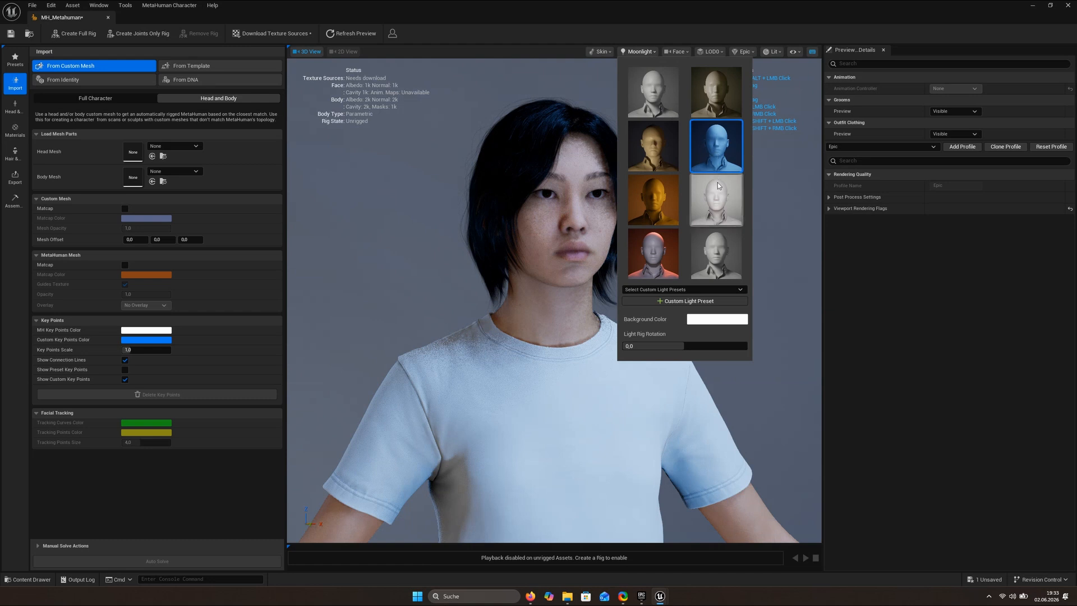
left_click(637, 37)
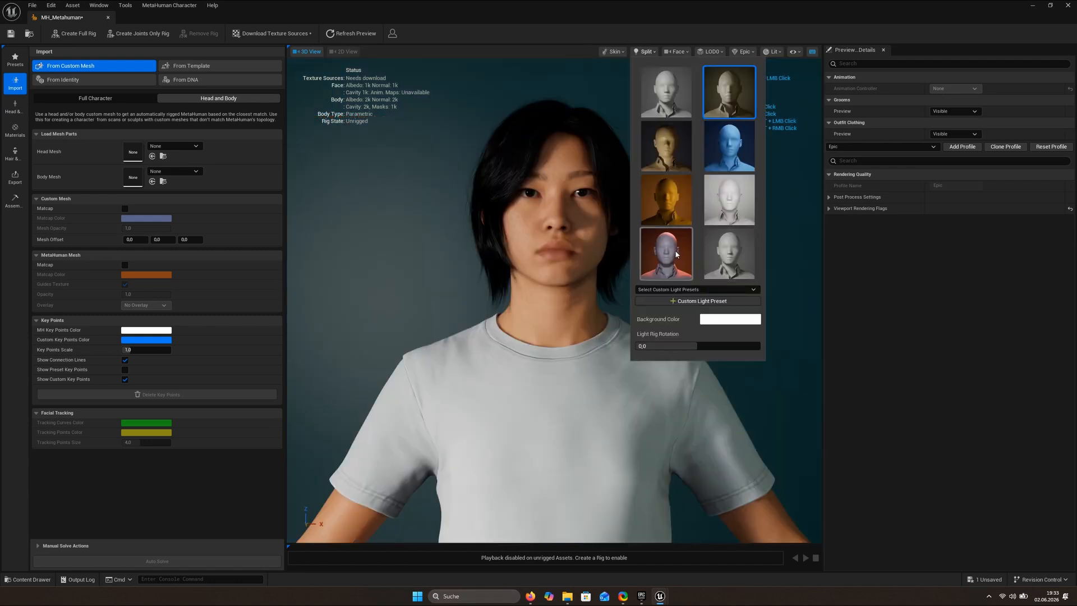
Set the preview lighting to the Portrait preset and rotate its light rig
left_click(726, 204)
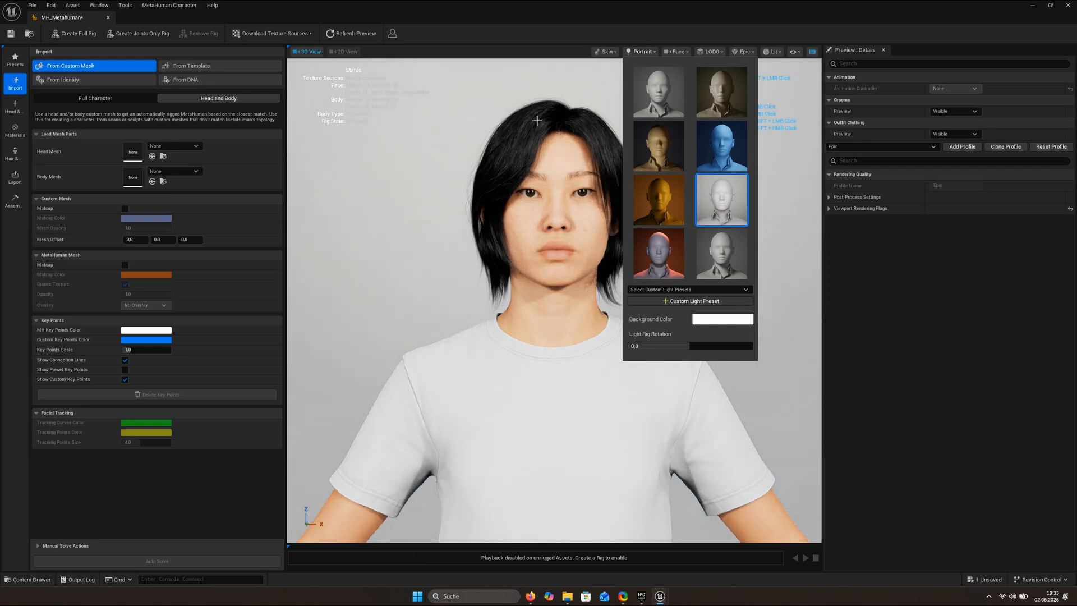
left_click_drag(690, 346, 713, 346)
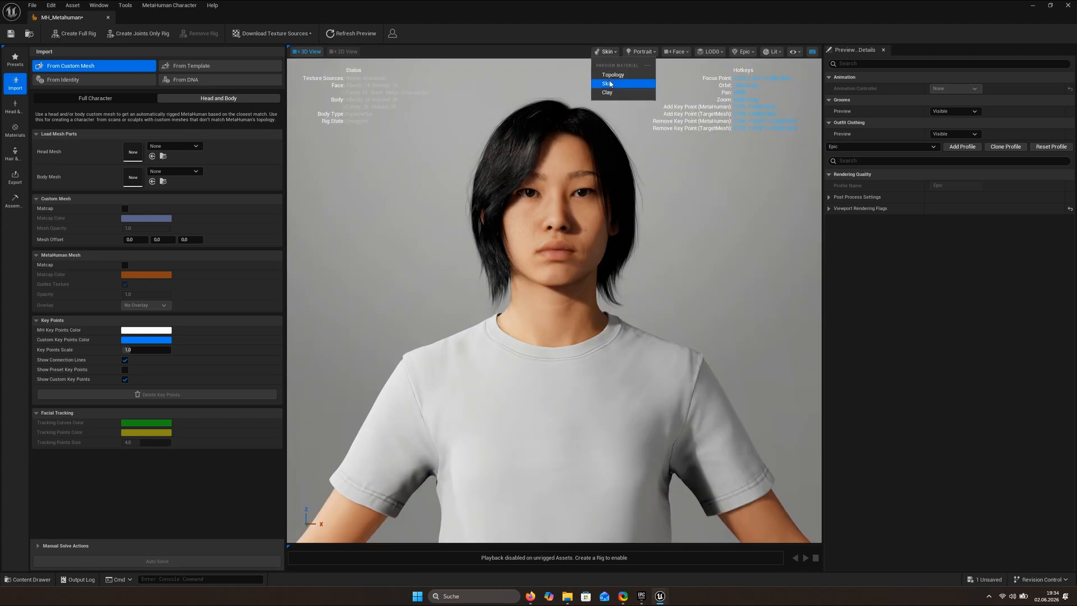
Preview the character with the Topology material and switch the preview material to Clay
left_click(613, 75)
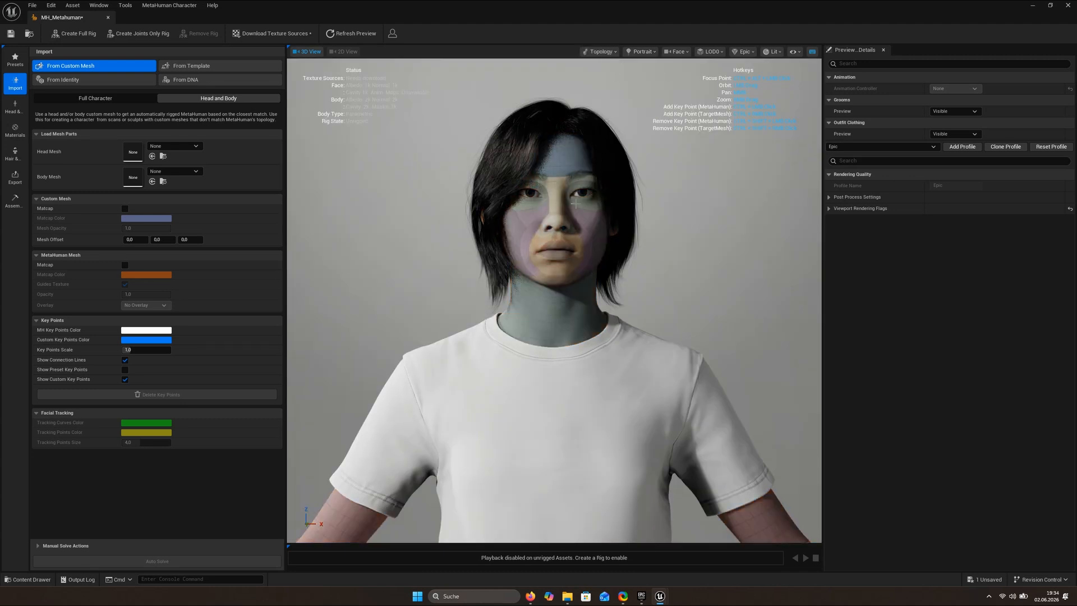
left_click(616, 54)
left_click(596, 92)
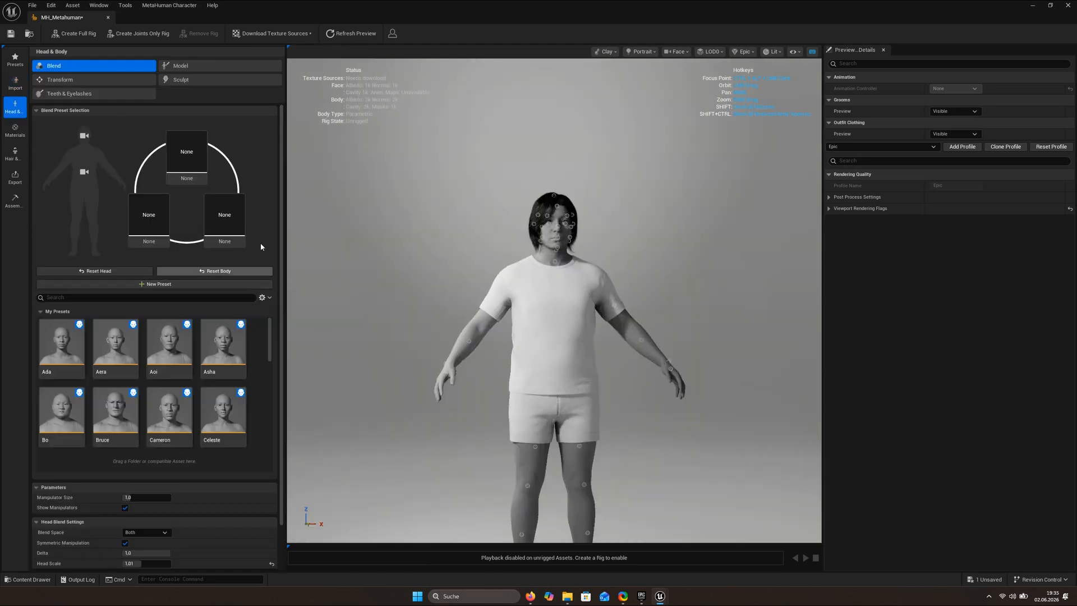
Remove the hair and clothing from the character and return to the head and body blend options
left_click(15, 154)
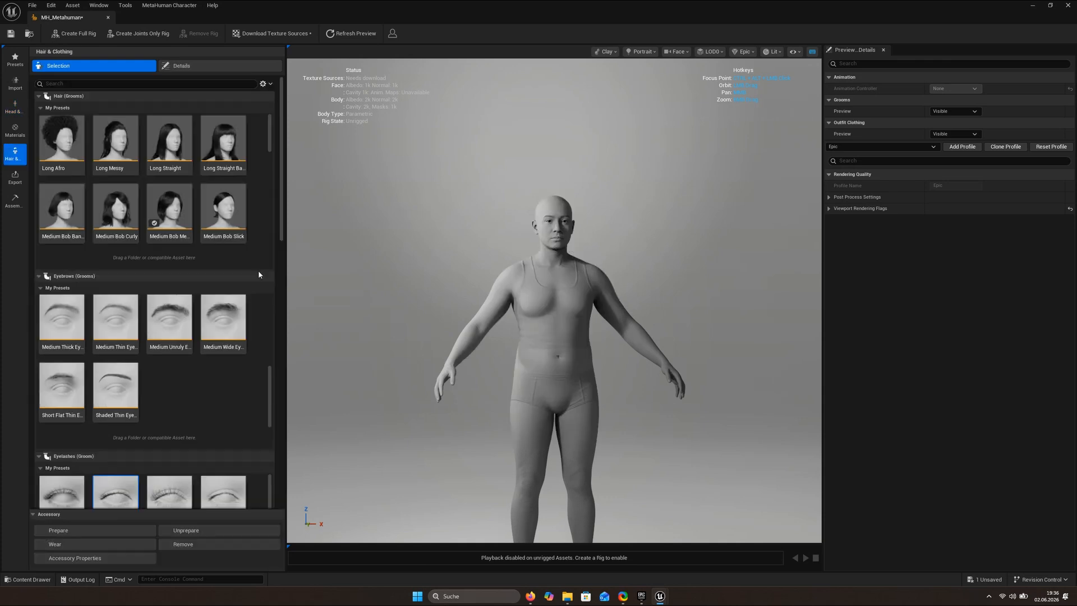
left_click(15, 107)
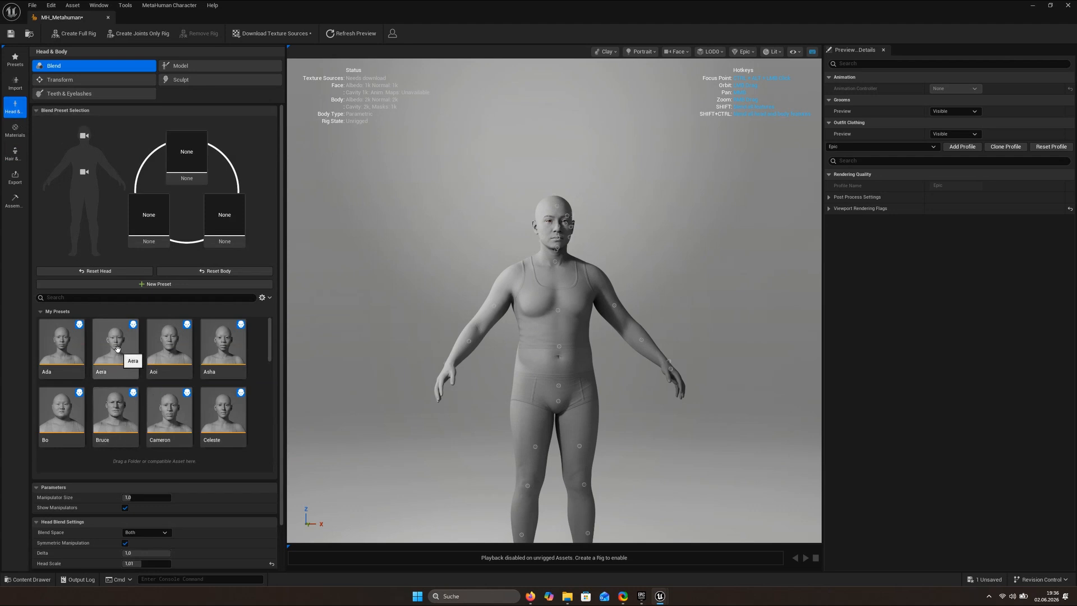
Put the Aera preset in the upper blend slot and browse the remaining head and body presets
left_click_drag(118, 349, 186, 150)
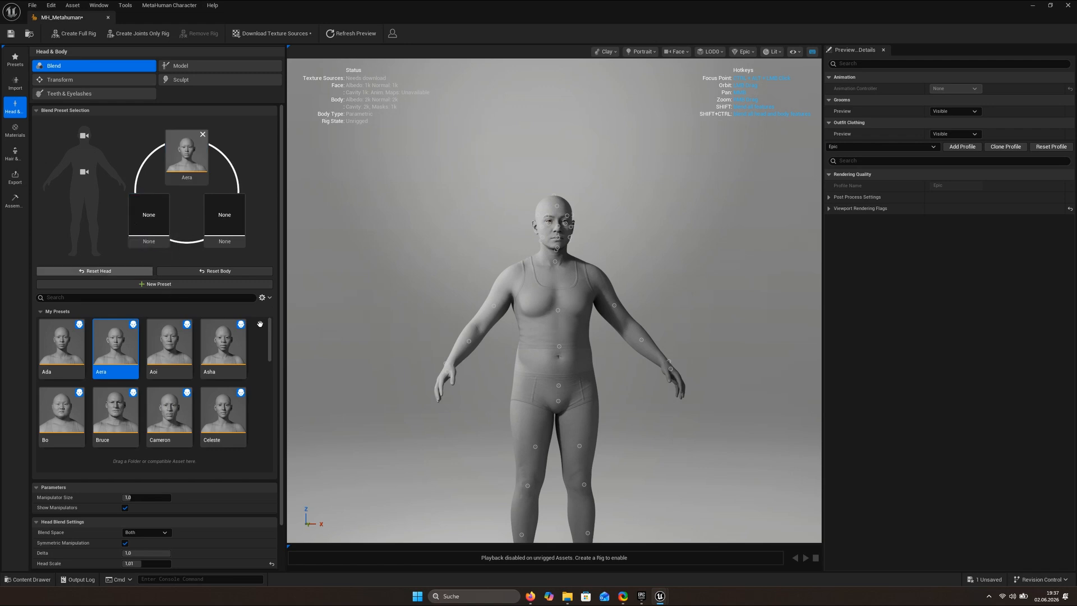
scroll(258, 400, "down", 3)
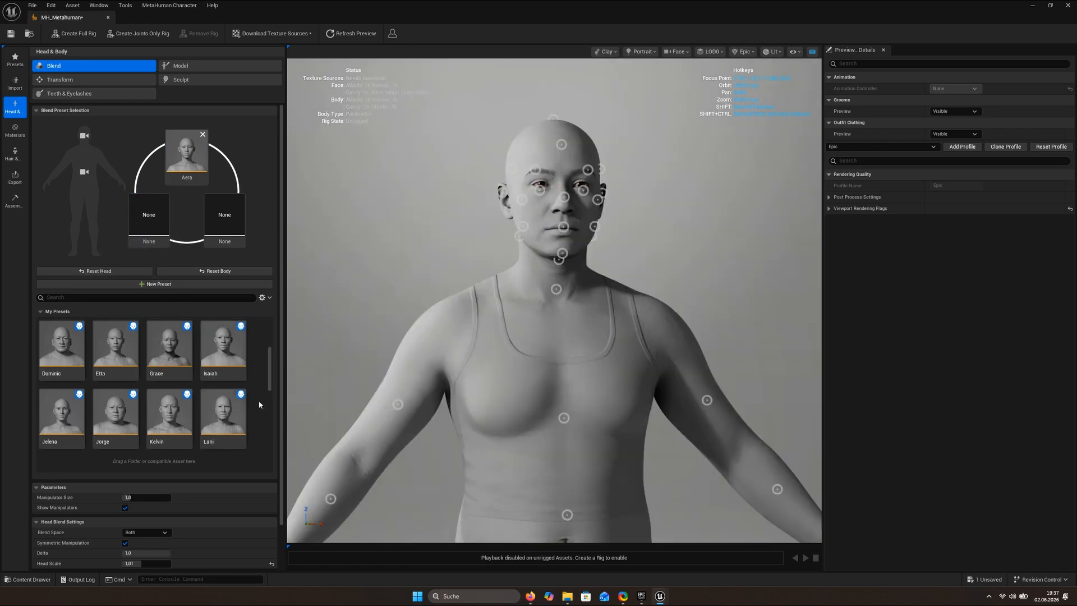
scroll(259, 404, "down", 2)
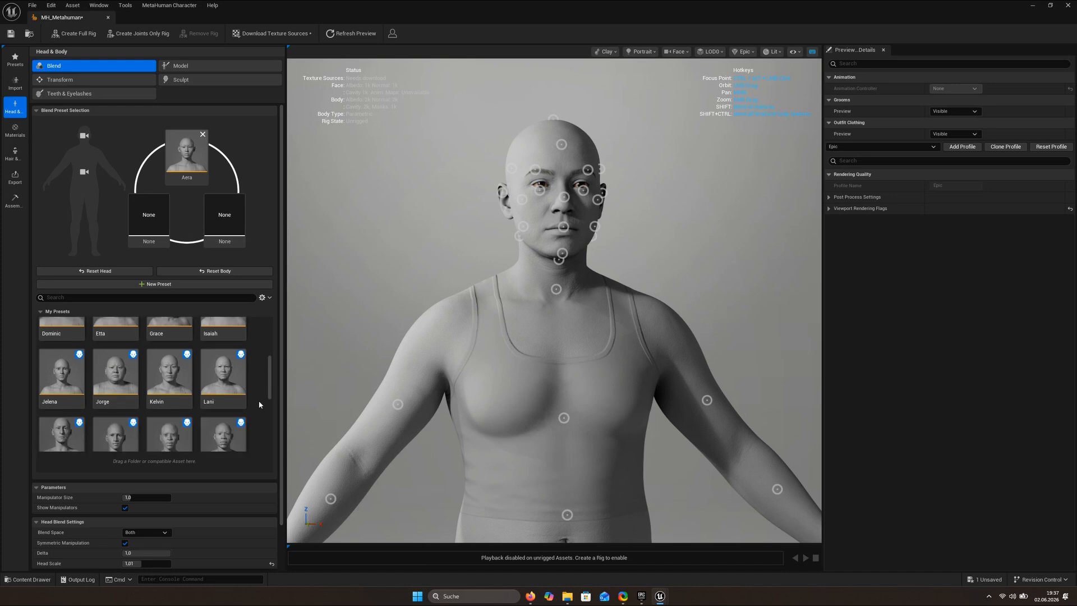
scroll(259, 404, "down", 3)
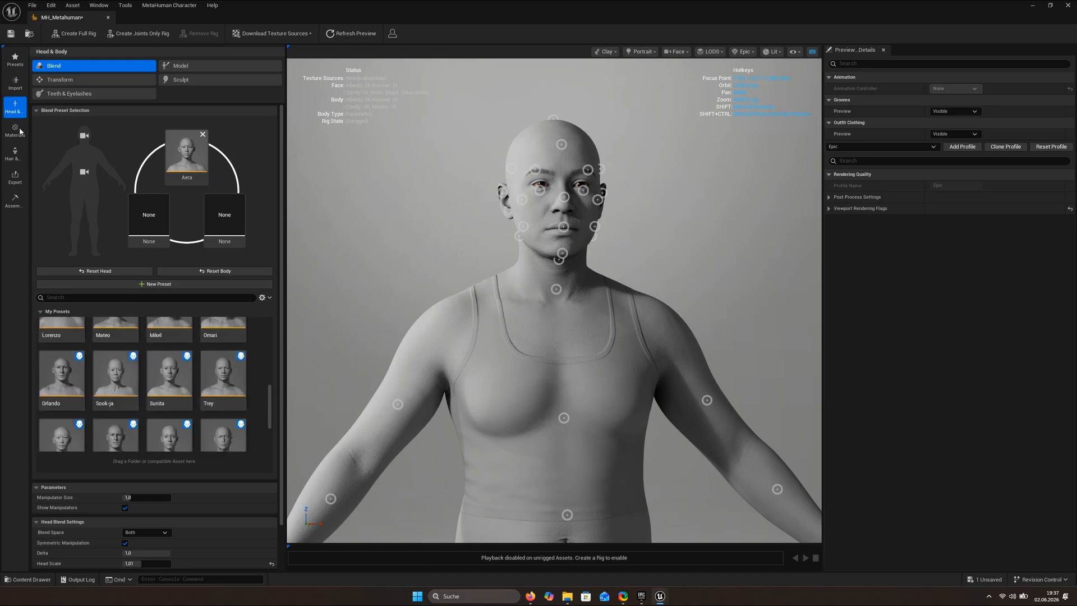
Load Head_Mesh and Base_Mesh_Body_Only as the head and body meshes of the custom mesh import
left_click(14, 84)
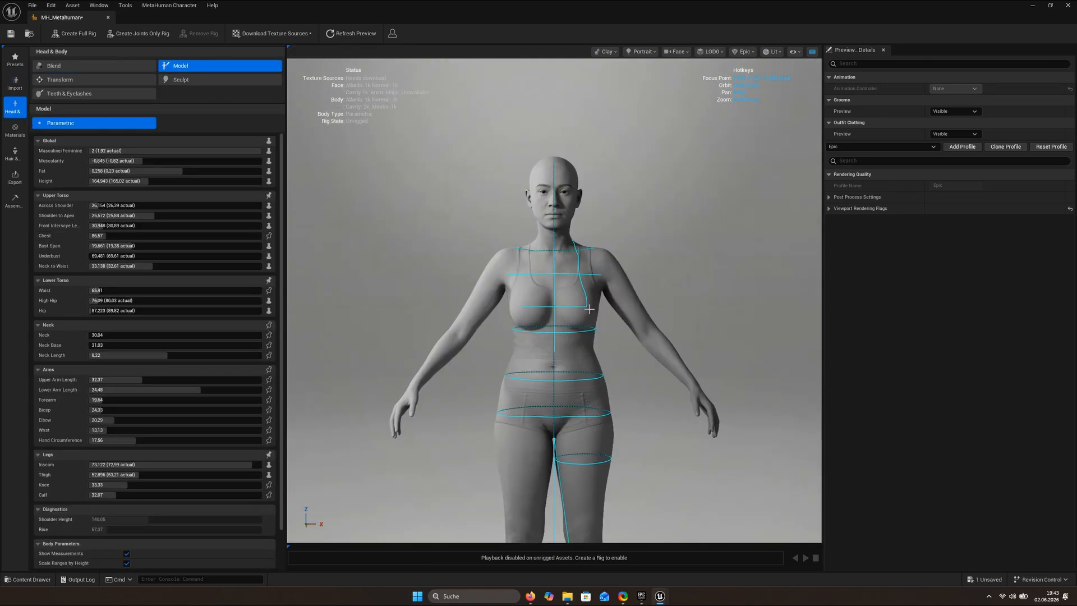
scroll(590, 351, "up", 5)
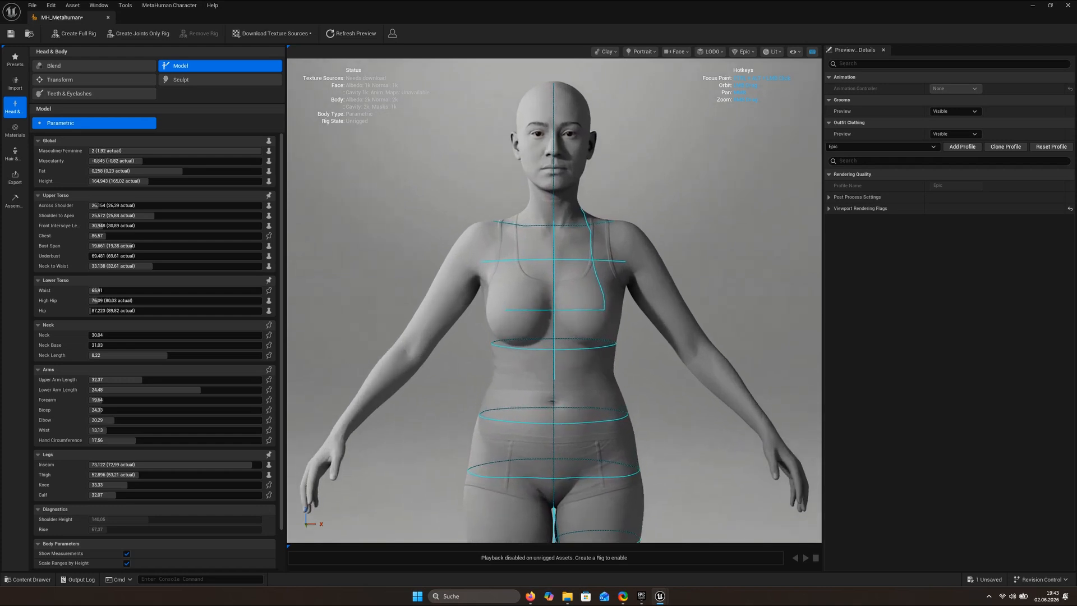
left_click(16, 85)
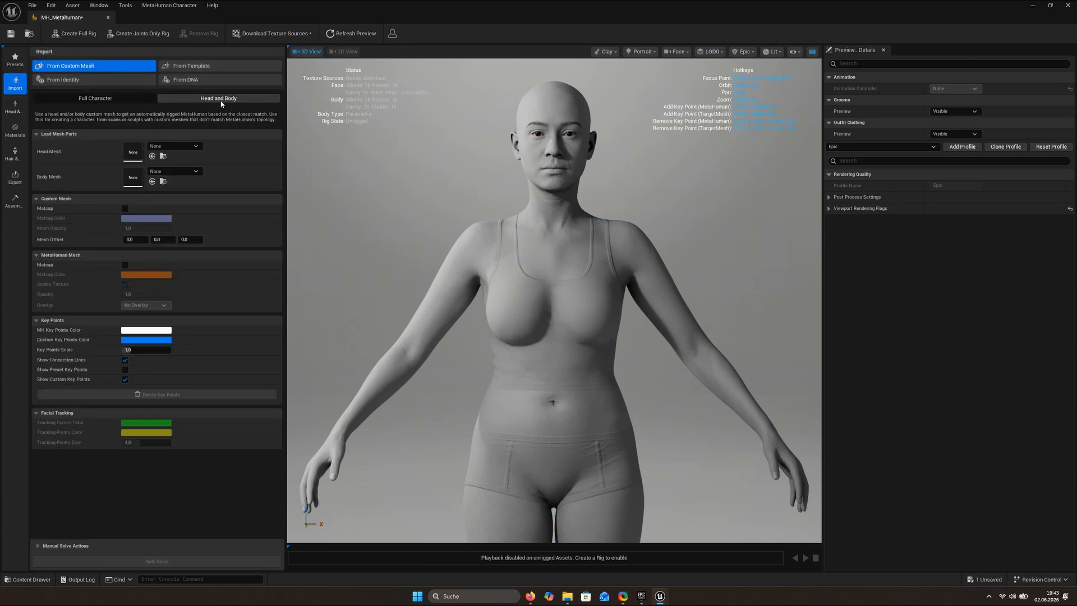
left_click(187, 147)
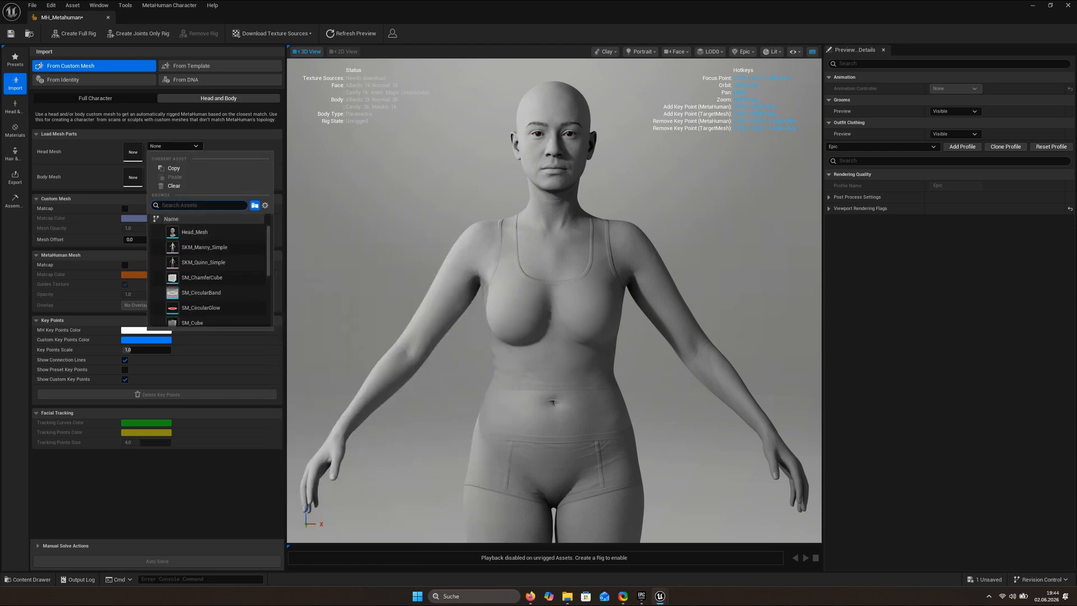
left_click(43, 581)
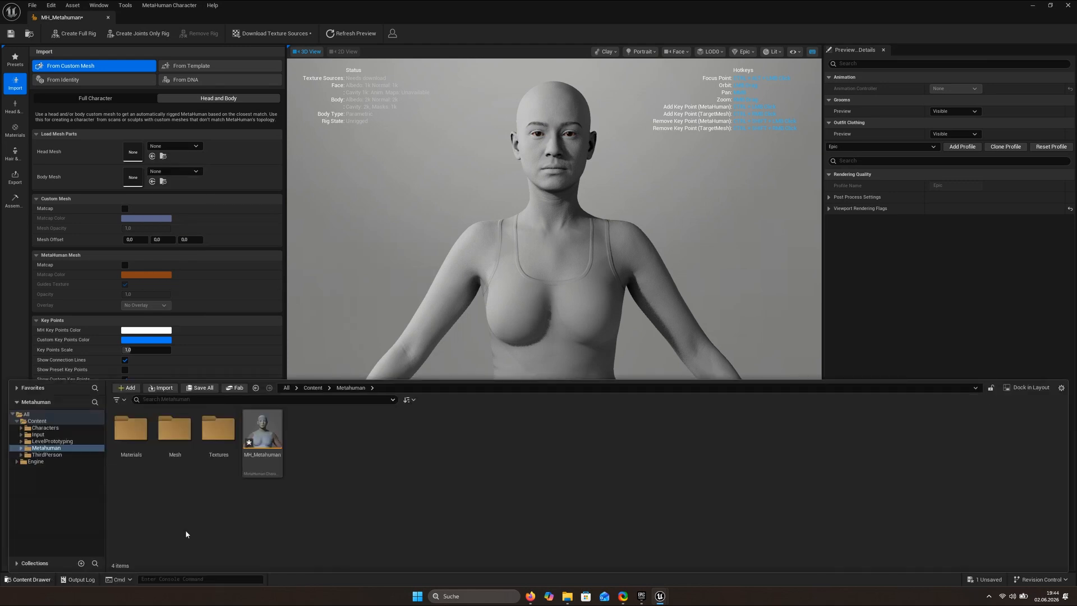
double_click(175, 434)
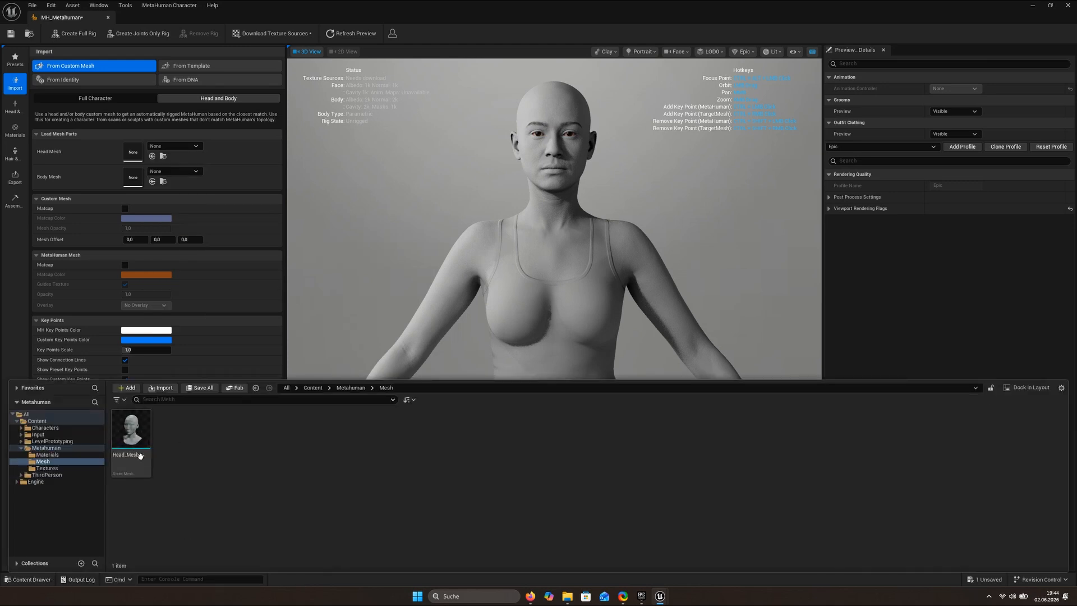
left_click_drag(124, 446, 150, 155)
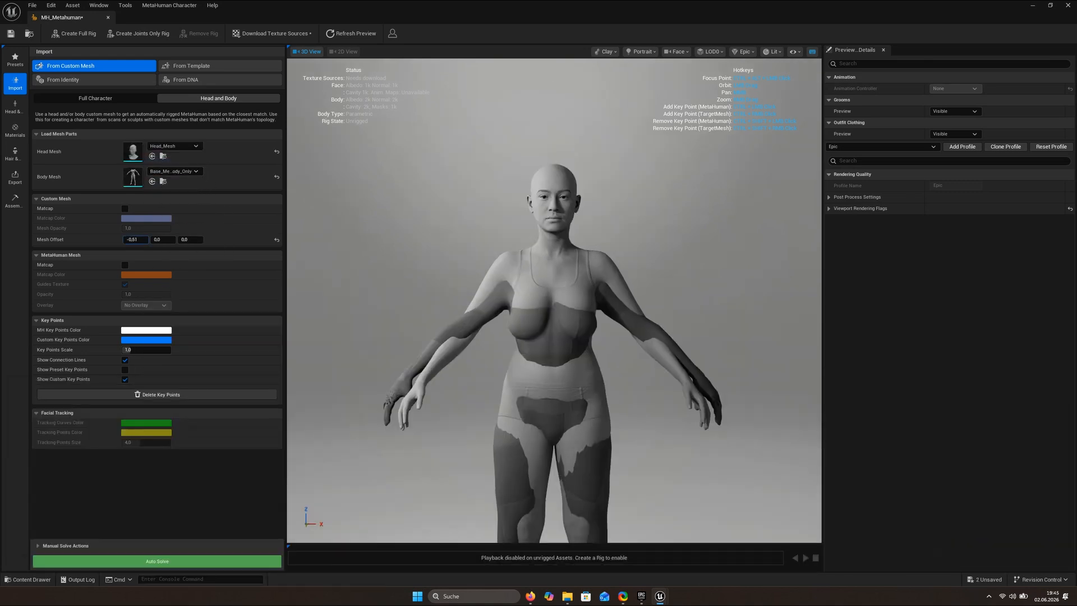
Set the custom mesh X offset to -75.7713 to place the meshes beside the MetaHuman, and compare both from several angles
left_click_drag(136, 239, 144, 240)
left_click_drag(426, 314, 539, 322)
scroll(539, 322, "down", 4)
scroll(538, 323, "down", 2)
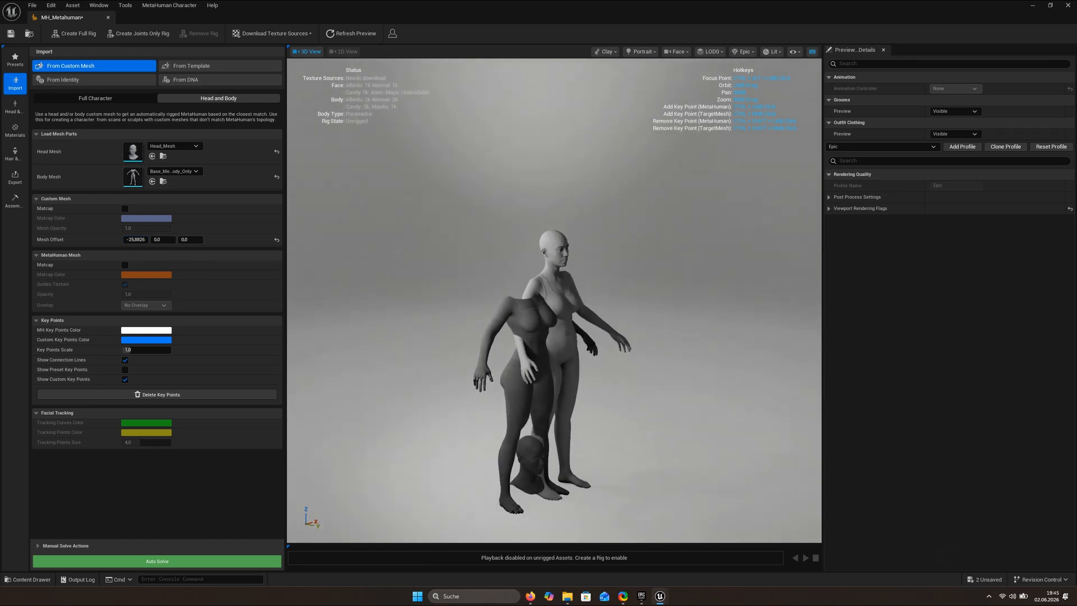
scroll(538, 323, "up", 2)
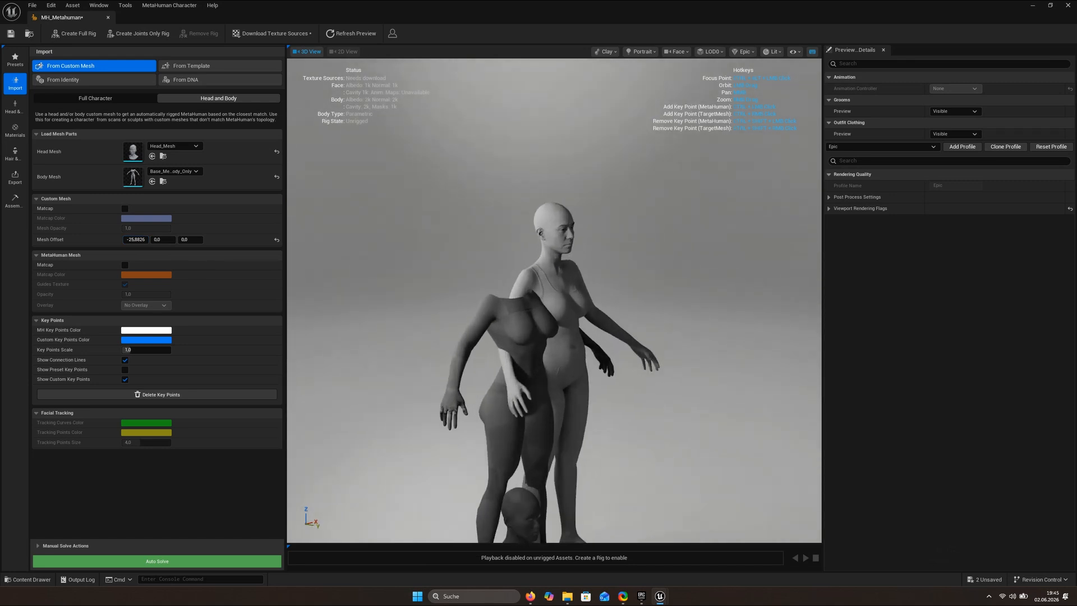
left_click_drag(499, 306, 420, 308)
middle_click_drag(482, 413, 484, 493)
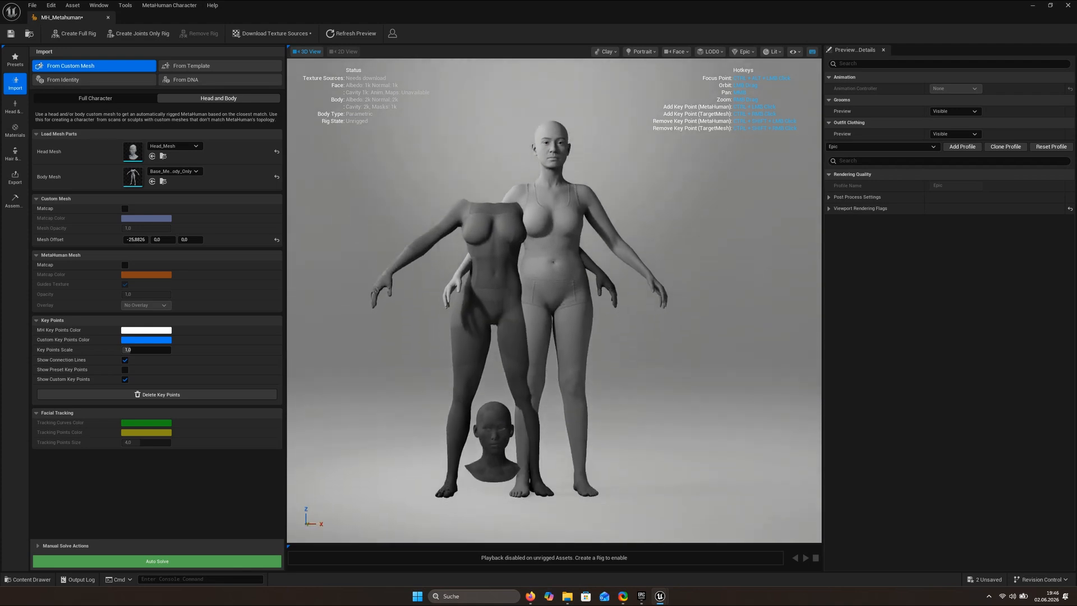
left_click_drag(135, 239, 107, 239)
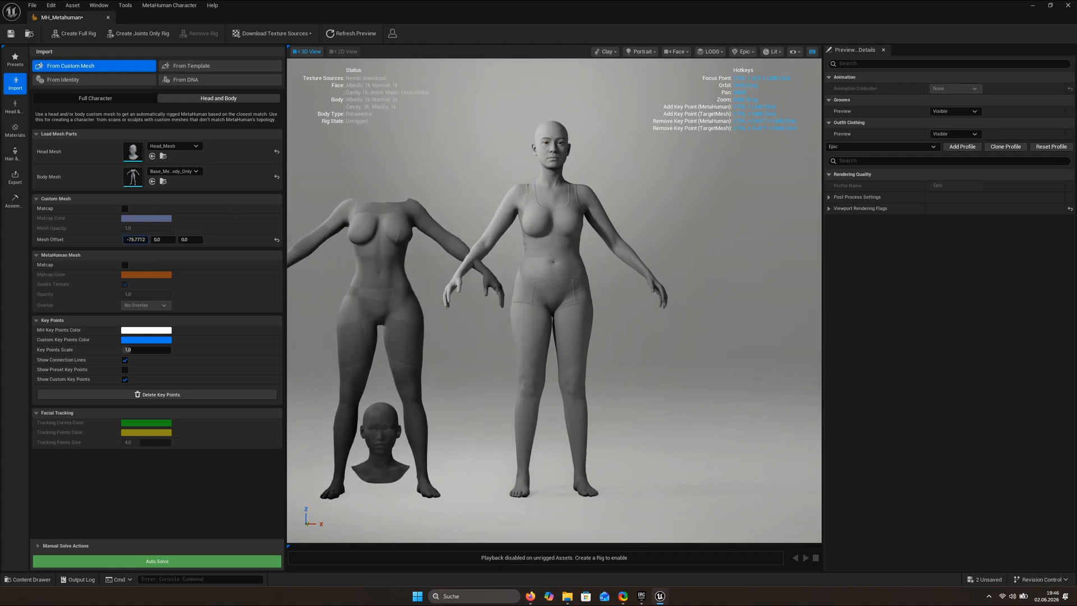
left_click_drag(482, 336, 799, 338)
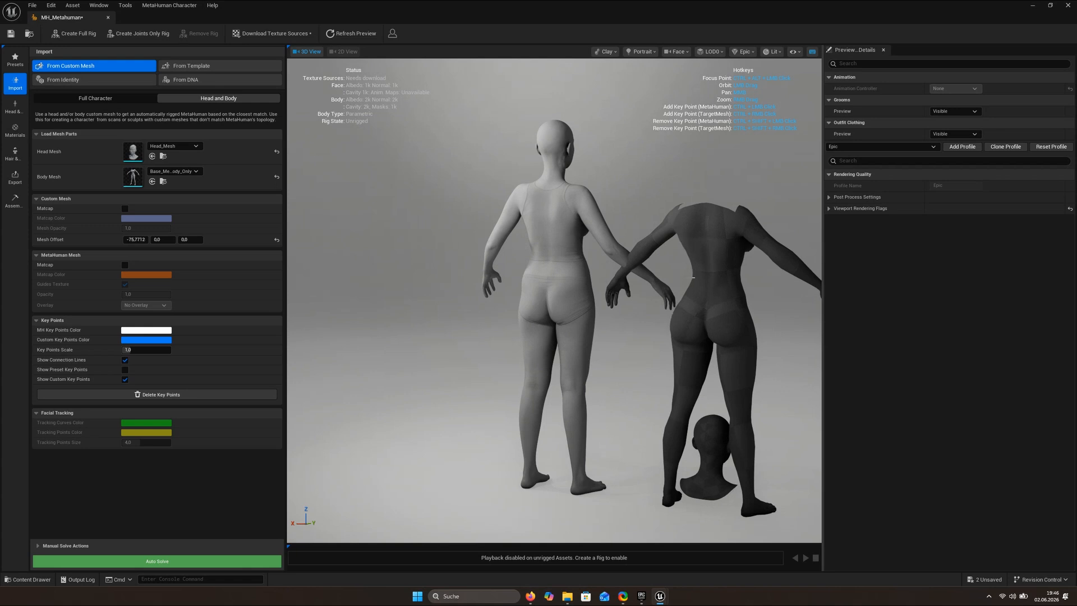
left_click_drag(726, 277, 827, 277)
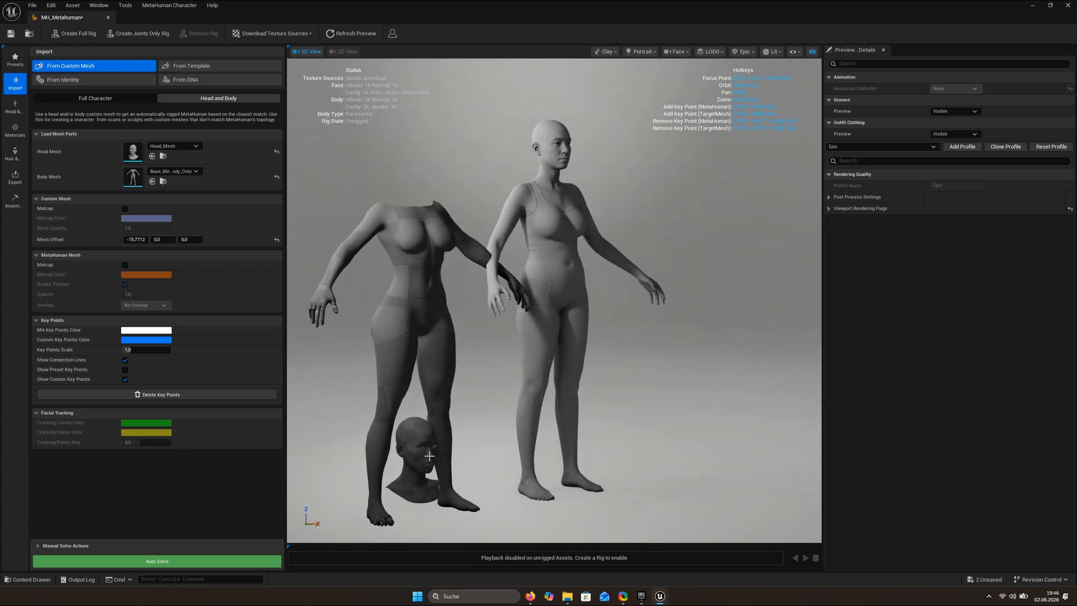
left_click_drag(668, 369, 570, 368)
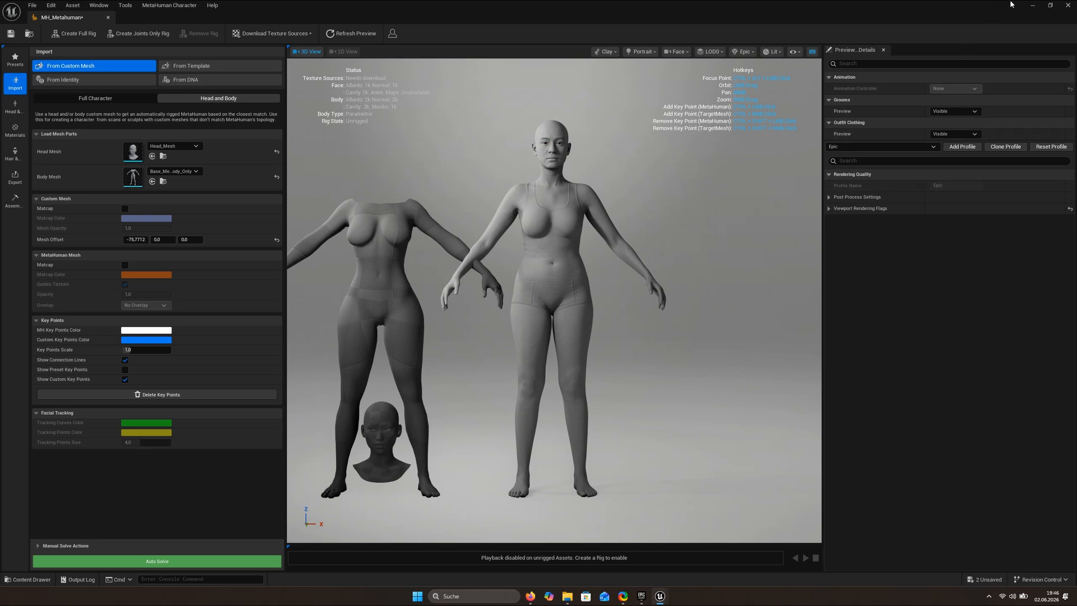
Switch to Blender, view the head and body meshes from the side, and enter and leave Edit Mode
left_click(1068, 5)
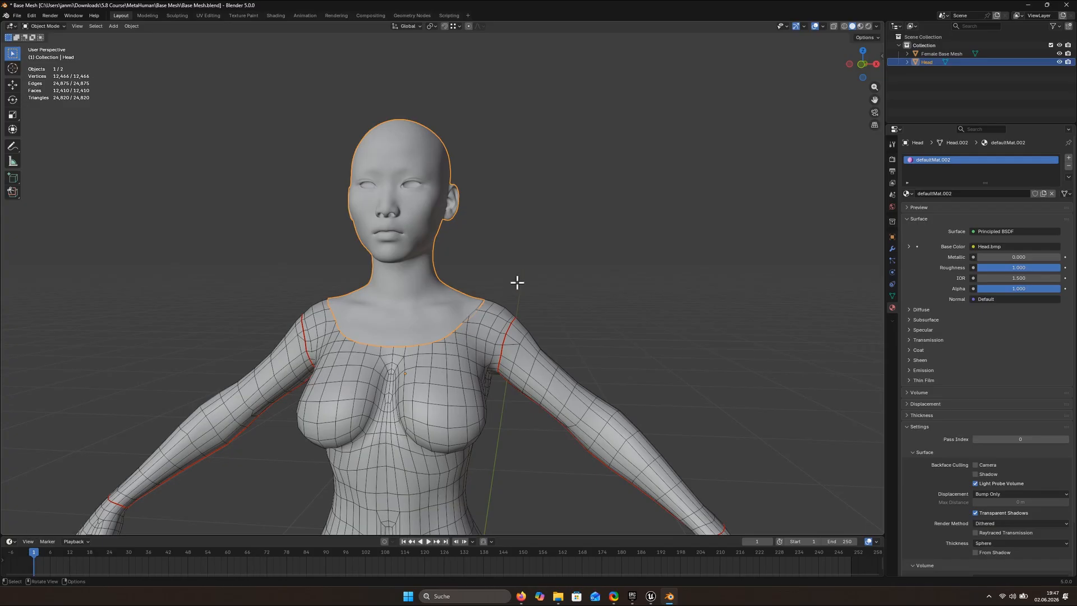
scroll(518, 282, "down", 3)
middle_click_drag(465, 269, 381, 303)
scroll(478, 308, "up", 4)
scroll(407, 283, "up", 3)
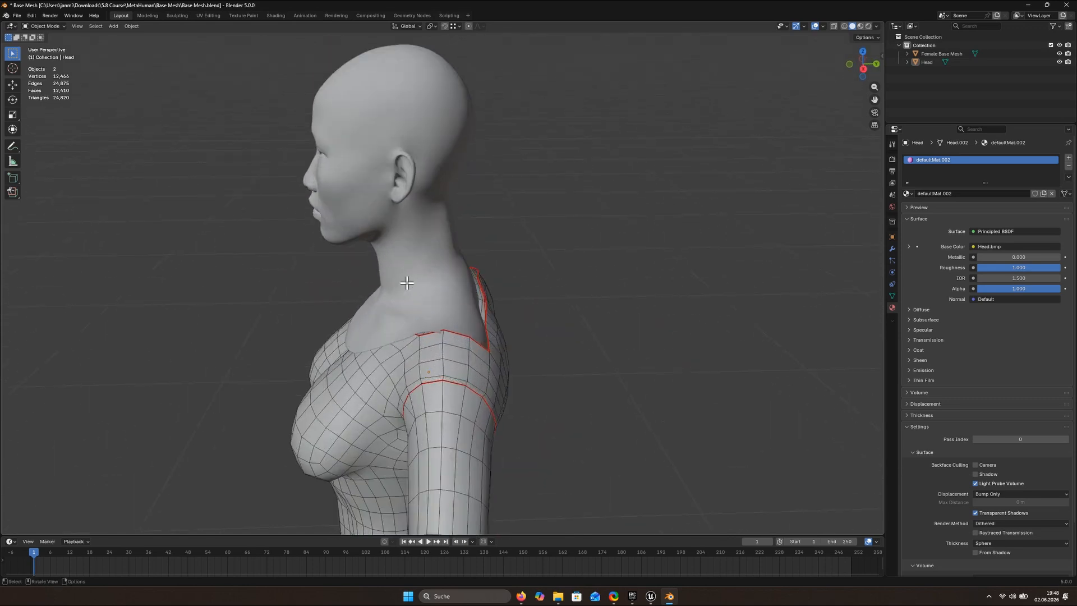
key("Tab")
key("Tab")
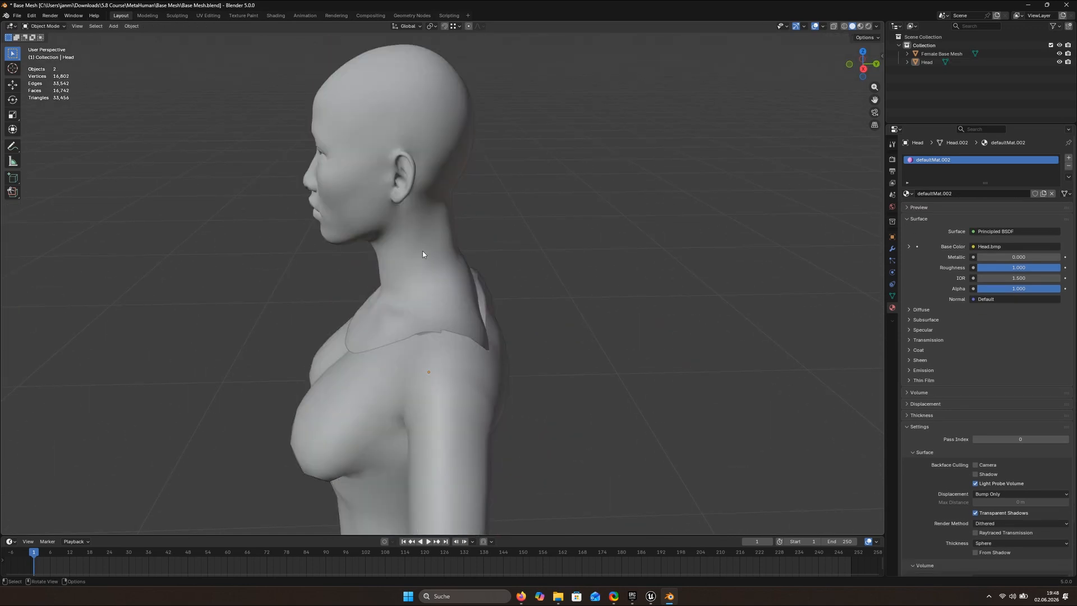
Move the Head object back along Y to about 0.005 m so it fits the body's neckline
left_click(422, 247)
key("g")
key("y")
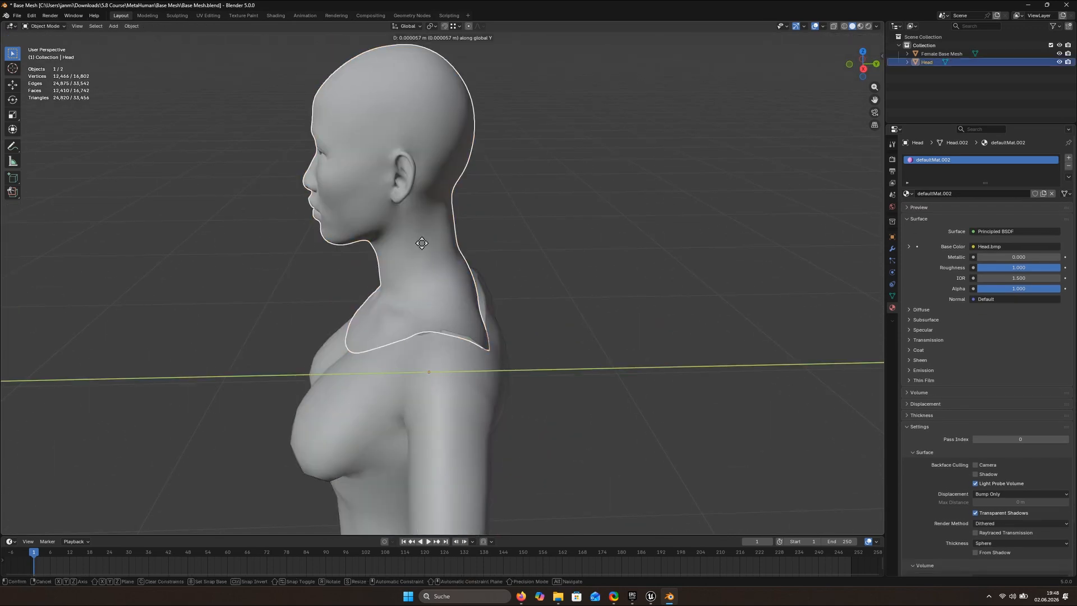
left_click(458, 244)
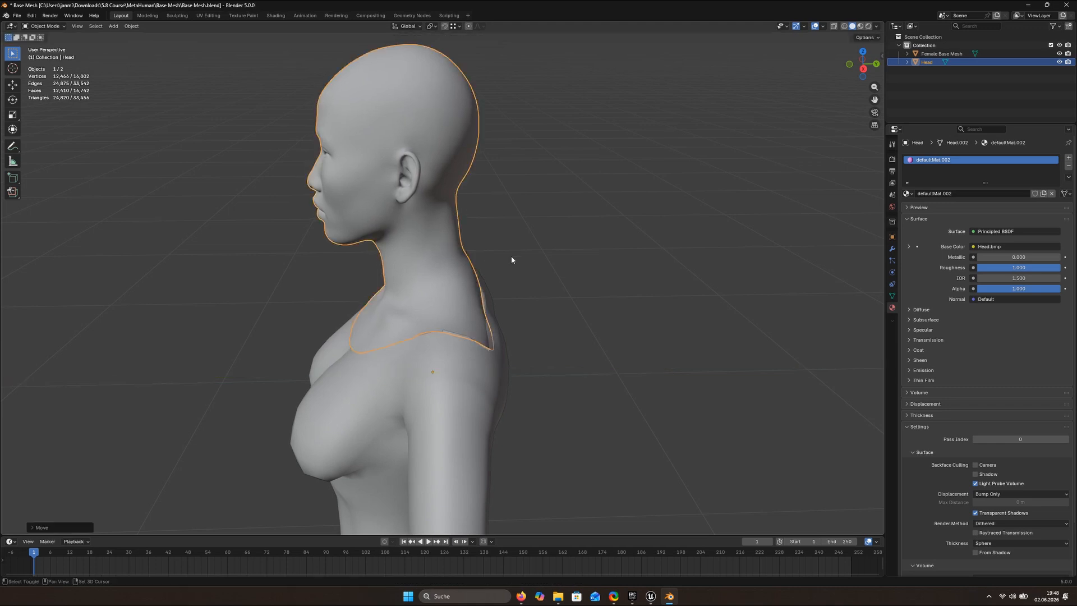
middle_click_drag(511, 256, 441, 267)
left_click(403, 252)
scroll(536, 221, "down", 6)
scroll(421, 257, "down", 2)
scroll(479, 261, "up", 7)
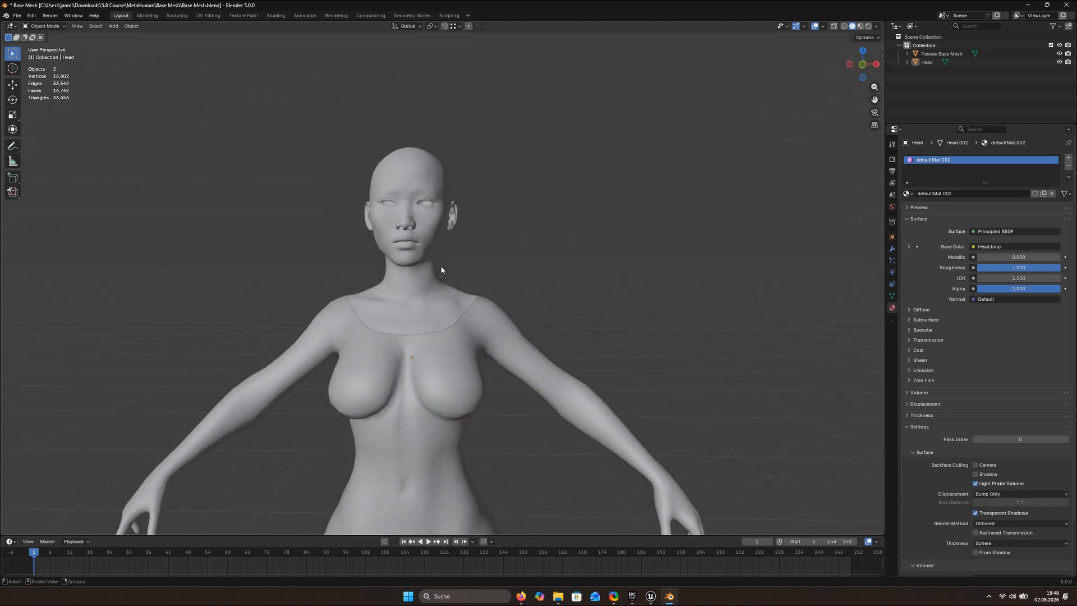
Apply the transforms of the Head object so its location resets to the scene origin
left_click(422, 241)
left_click(893, 237)
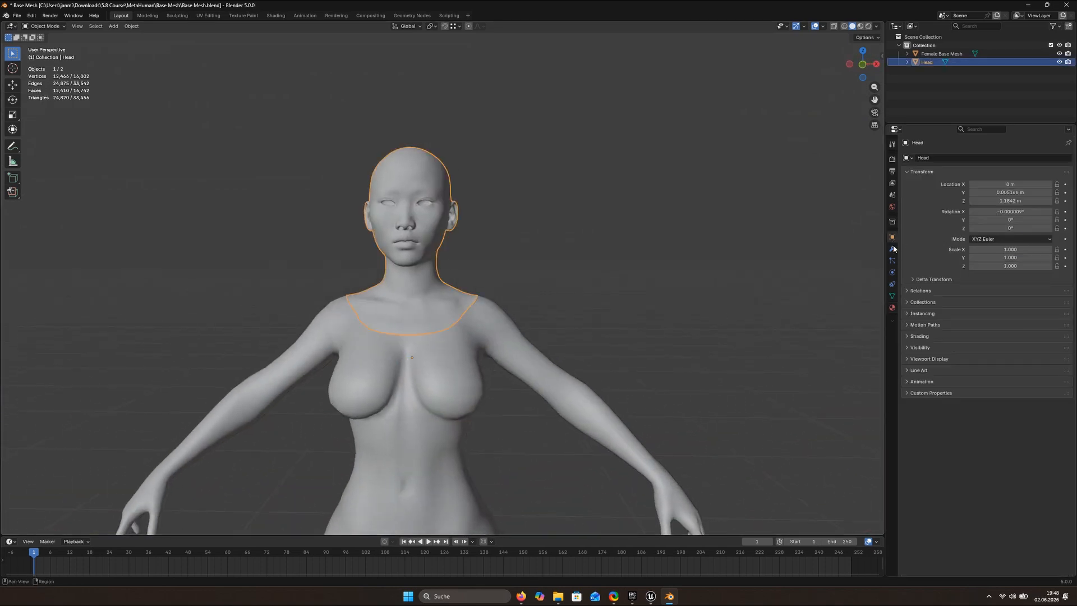
key("ctrl+a")
left_click(526, 319)
Export the head over Head Mesh.fbx in the 3D Scan Head folder, limited to selected objects of type Mesh
left_click(17, 16)
mouse_move(50, 144)
left_click(121, 212)
double_click(182, 123)
left_click(183, 123)
left_click(450, 161)
left_click(460, 220)
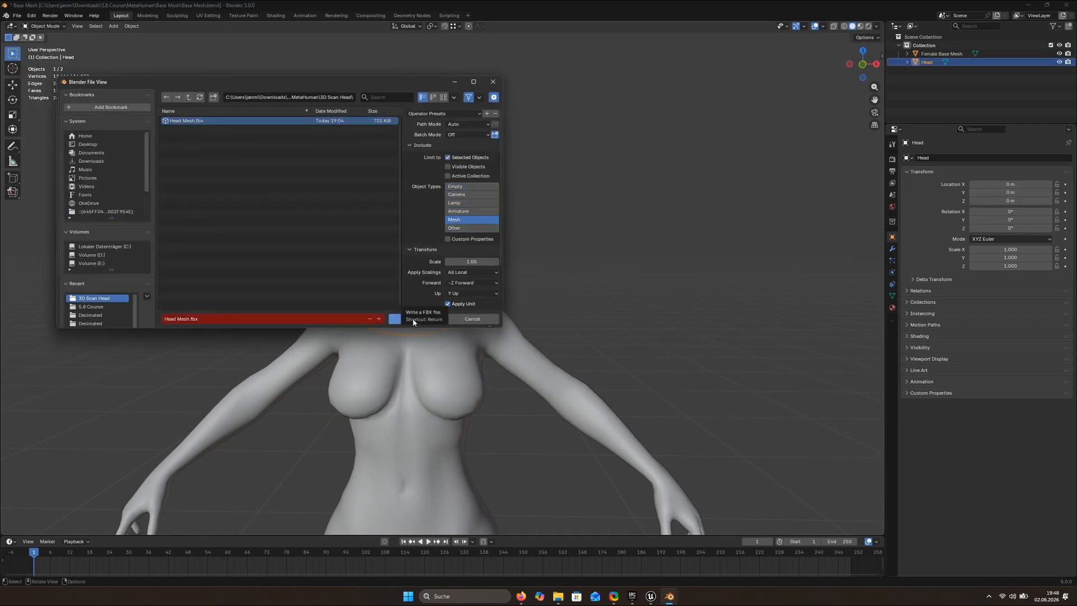
left_click(413, 321)
Switch back to Unreal Engine, import the corrected head and load Head_Mesh as the head mesh
left_click(1068, 7)
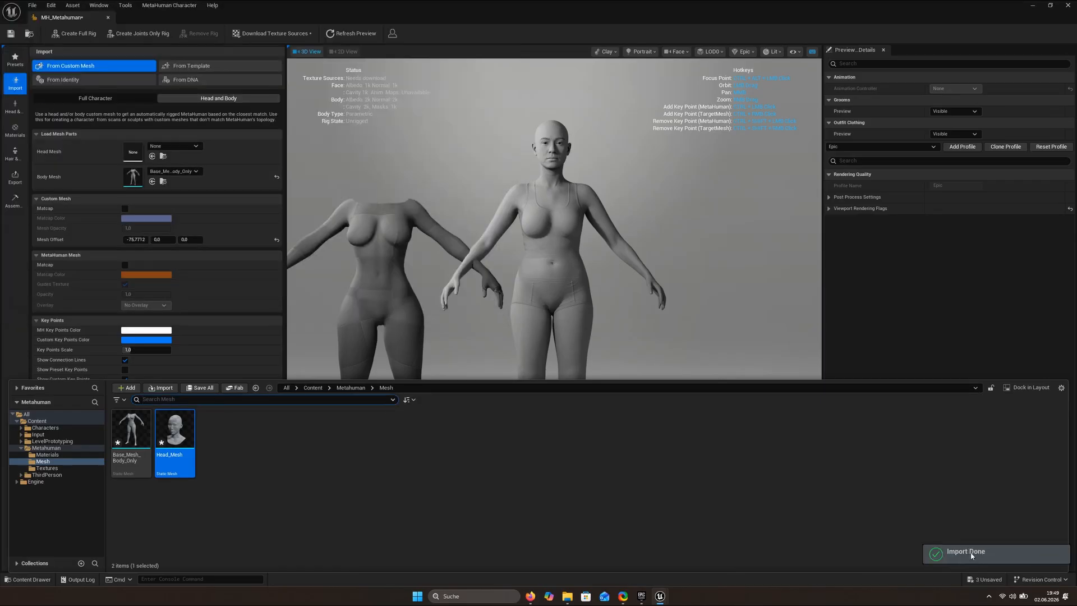
left_click(137, 194)
left_click(174, 146)
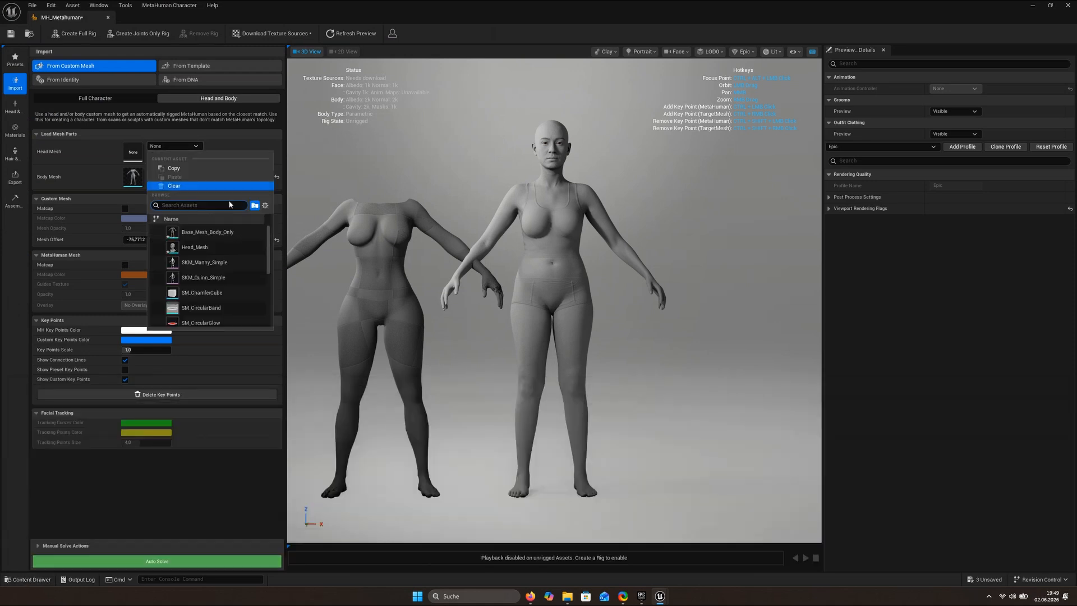
left_click(201, 247)
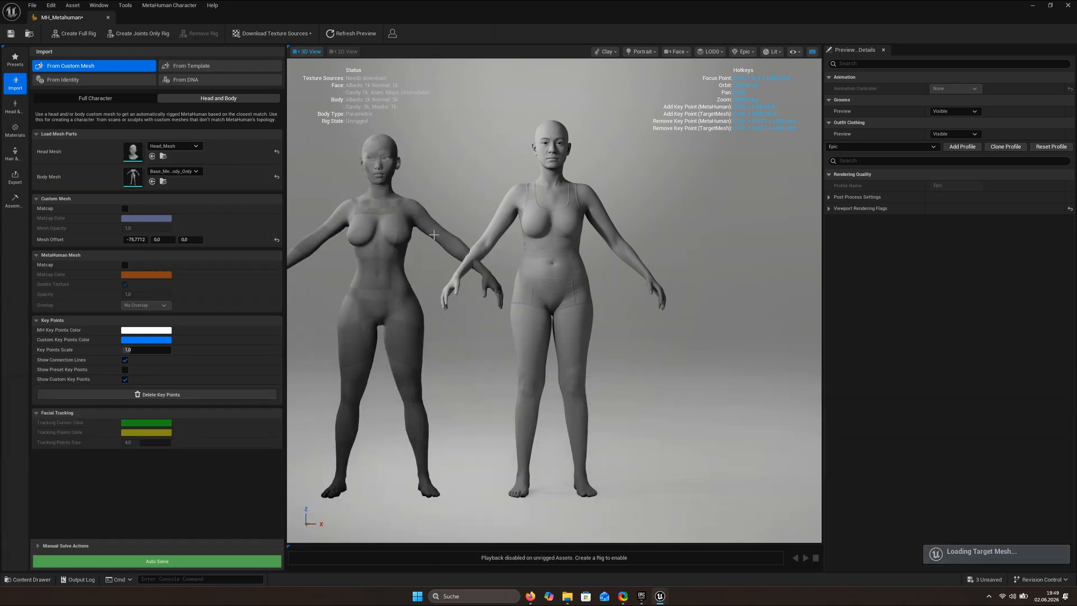
Set the mesh offset to -23.0810 in X and 5.709607 in Z so the custom and MetaHuman heads stand side by side
middle_click_drag(554, 300, 622, 286)
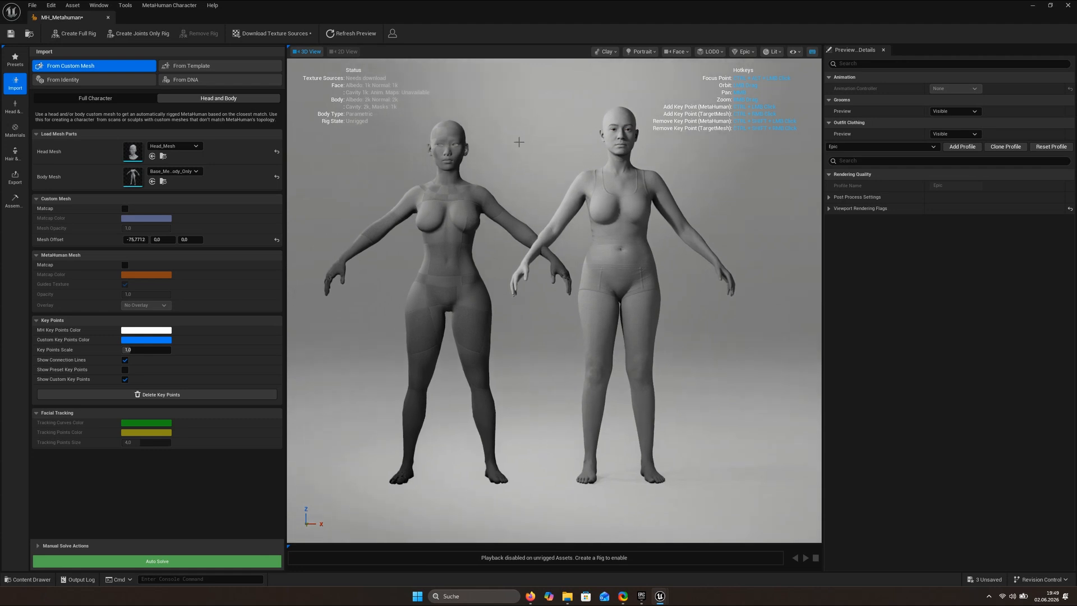
scroll(554, 300, "up", 3)
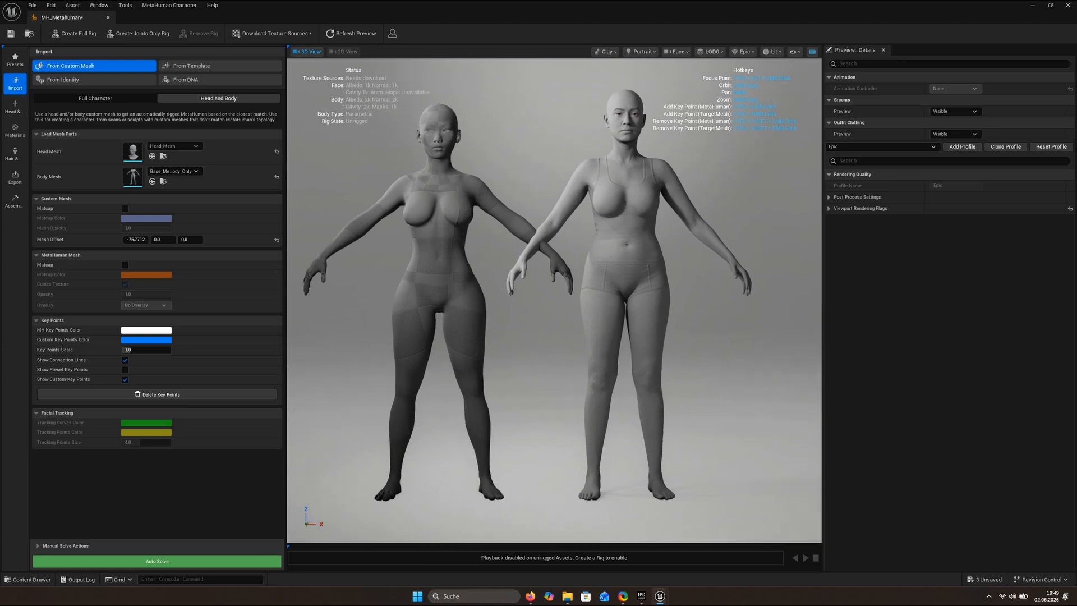
scroll(372, 170, "down", 3)
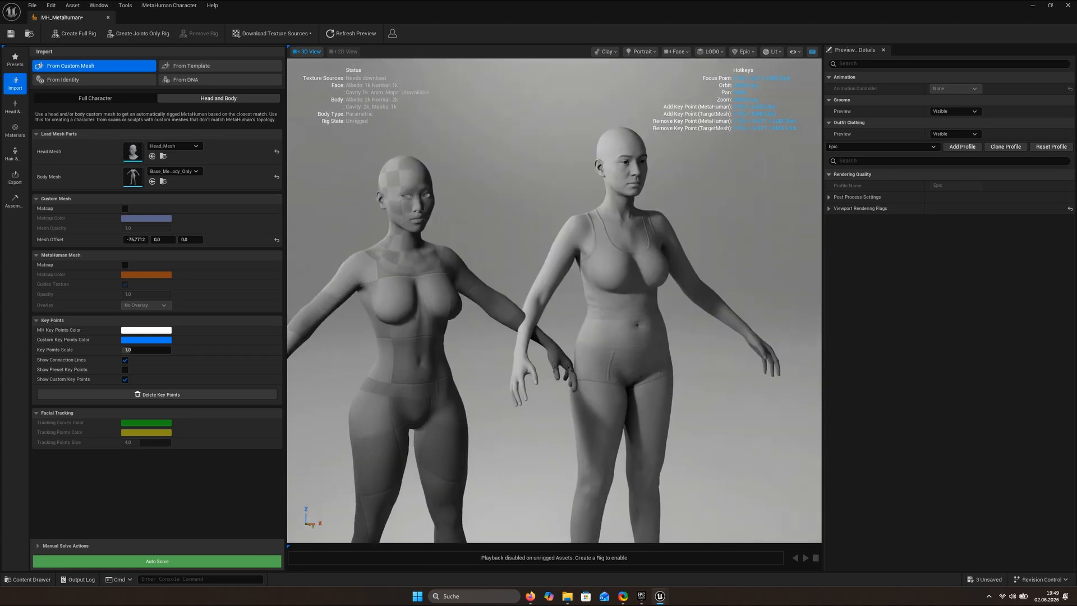
left_click_drag(135, 239, 204, 240)
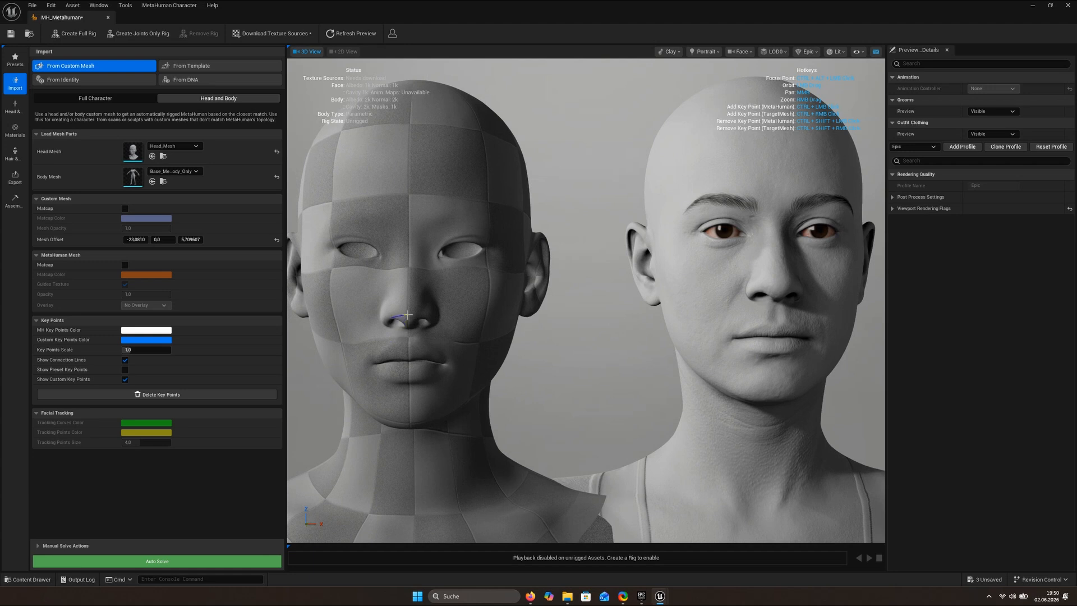
Add matching key points at the nose tip, around the nostrils and on the nose bridge of the custom and MetaHuman heads
left_click(408, 316, "ctrl")
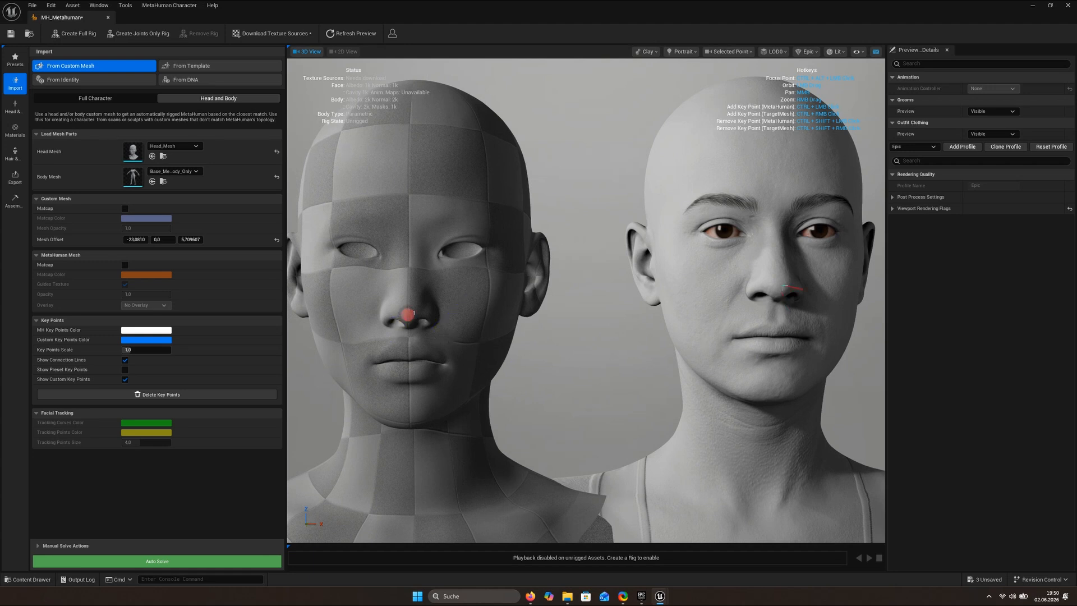
left_click(782, 287, "ctrl")
right_click_drag(383, 335, 452, 335)
left_click(382, 335)
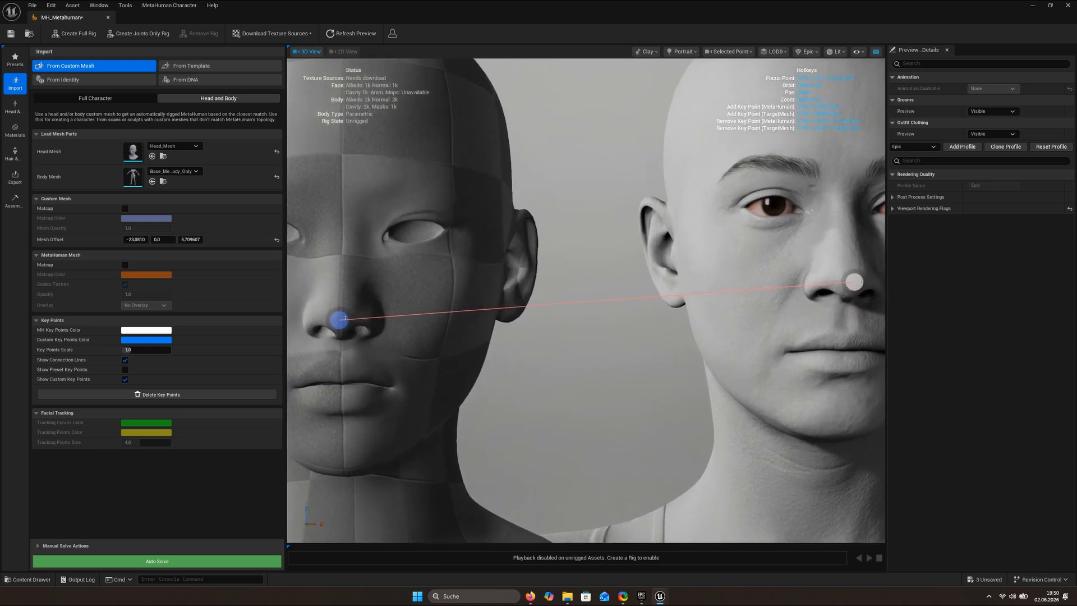
left_click_drag(470, 310, 588, 268)
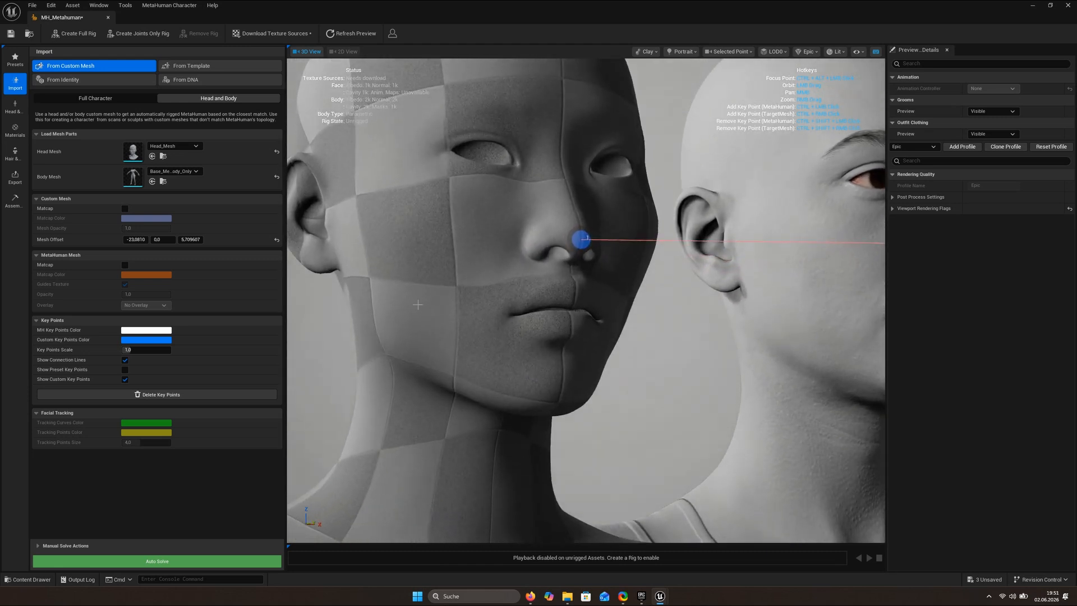
right_click(550, 242, "ctrl")
left_click_drag(741, 310, 634, 286)
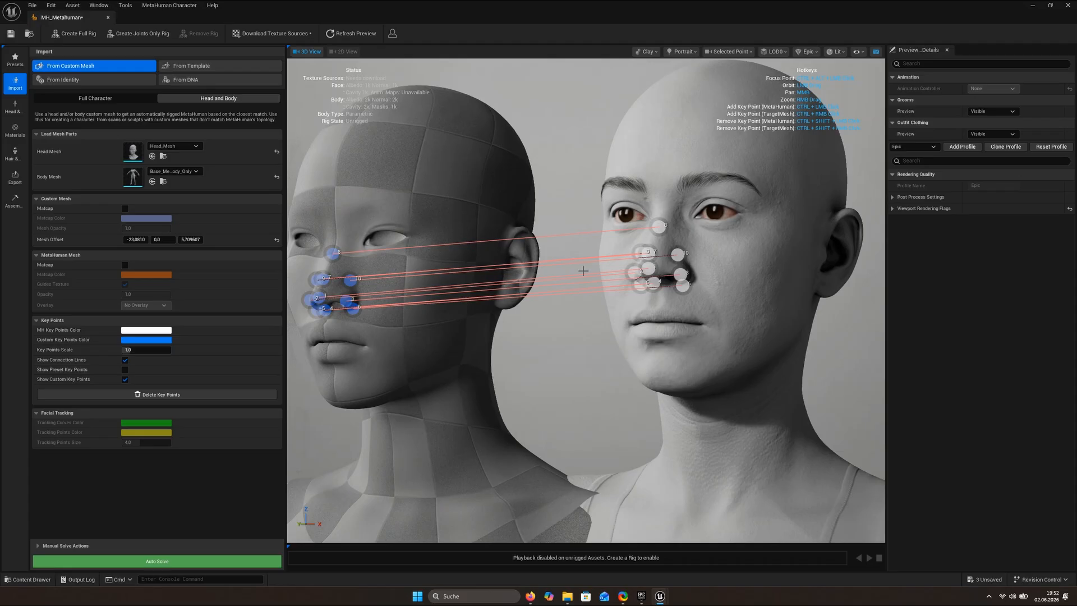
Match key points on both heads' left eye at the outer corner, upper lid, inner corner and lower lid
right_click(410, 237, "ctrl")
left_click(747, 213, "ctrl")
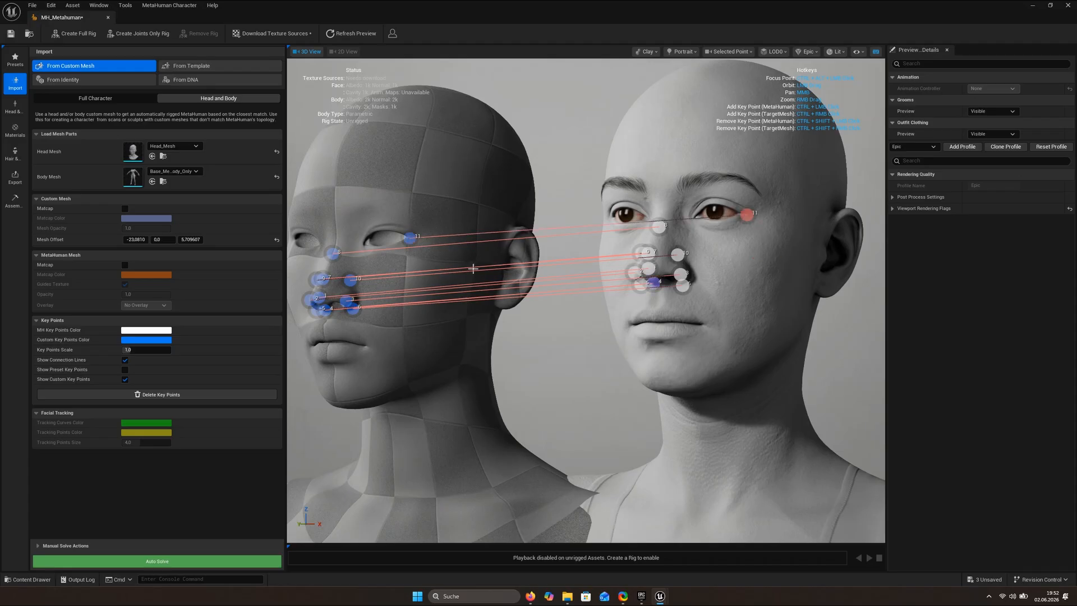
right_click(381, 224, "ctrl")
left_click(715, 197, "ctrl")
right_click(361, 245, "ctrl")
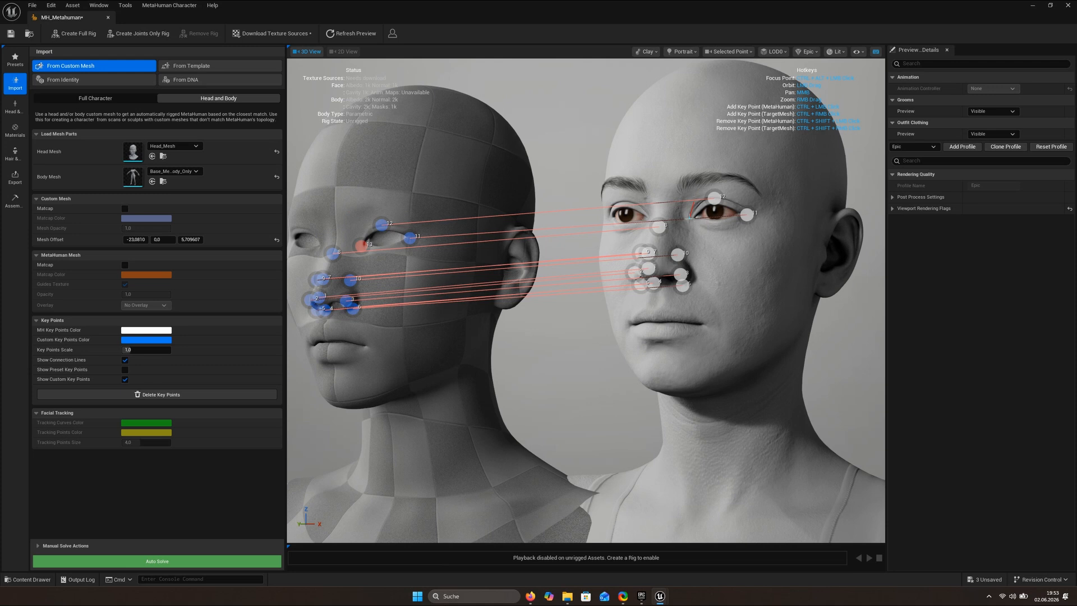
left_click(690, 218, "ctrl")
right_click(386, 249, "ctrl")
left_click(715, 226, "ctrl")
scroll(473, 278, "up", 1)
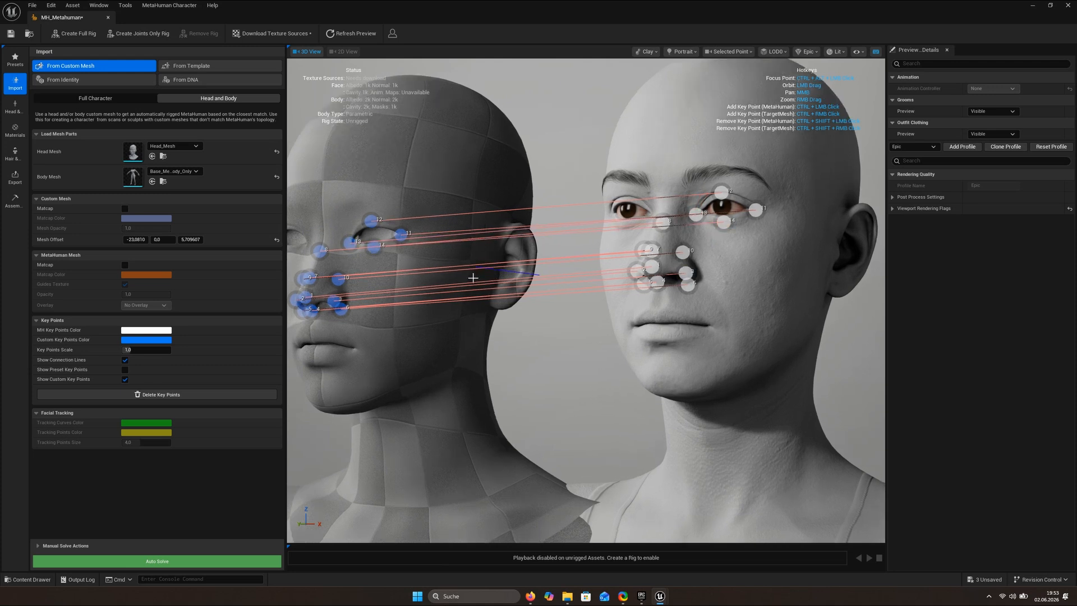
Match key points on both heads' right eye at the inner corner, outer corner, upper lid and lower lid
left_click_drag(473, 278, 564, 278)
right_click(419, 245, "ctrl")
left_click(767, 230, "ctrl")
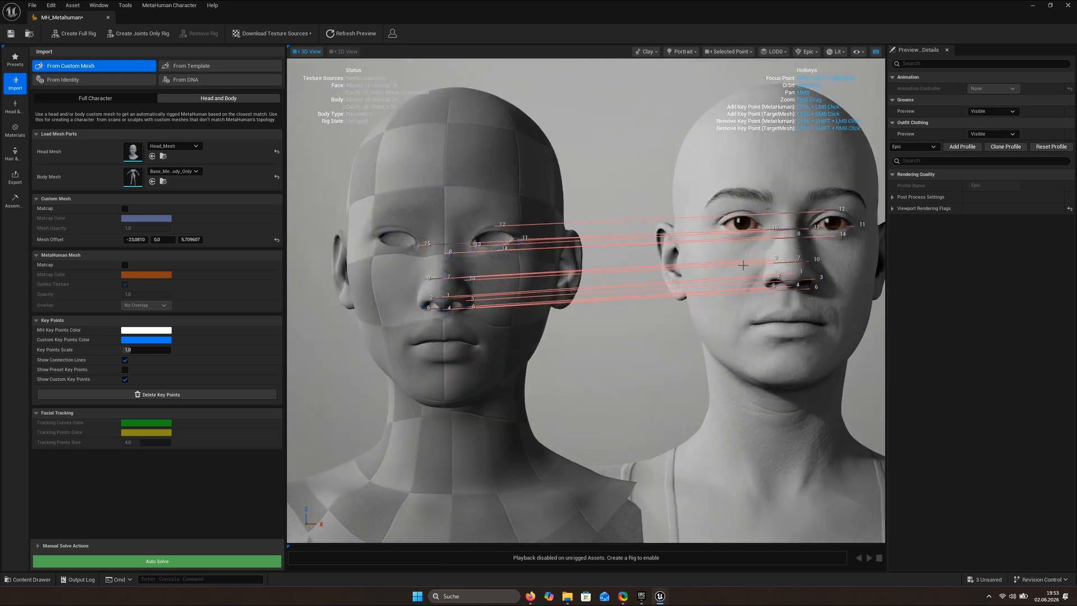
right_click(375, 236, "ctrl")
left_click(716, 224, "ctrl")
right_click(398, 227, "ctrl")
left_click(742, 213, "ctrl")
right_click(394, 248, "ctrl")
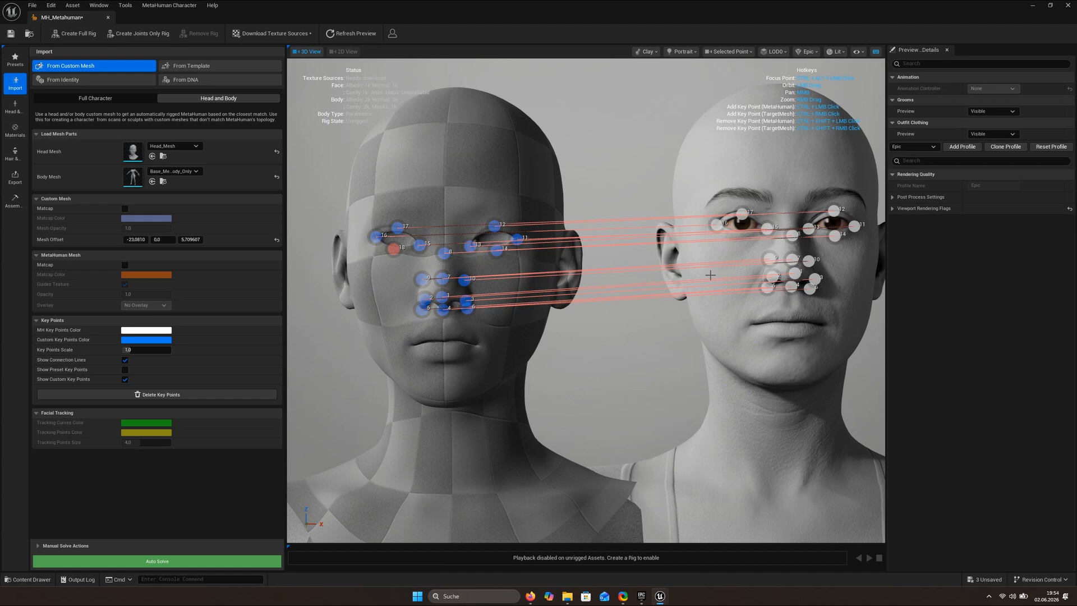
left_click(739, 233, "ctrl")
Add matching key points between the eyebrows and at the outer part of each brow on both heads
right_click(444, 216, "ctrl")
left_click(789, 195, "ctrl")
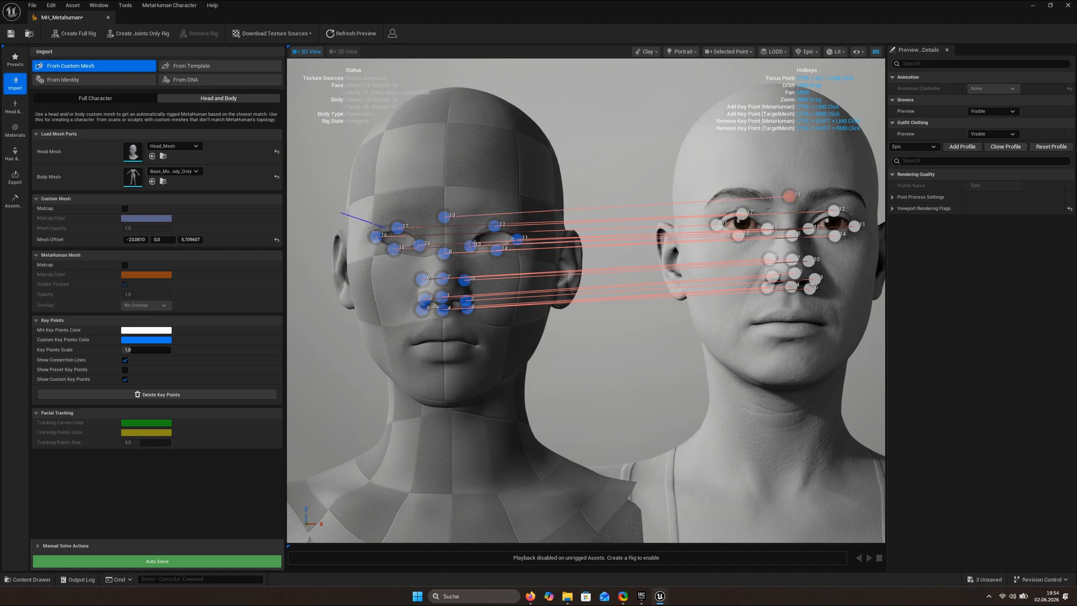
right_click(375, 219, "ctrl")
left_click(722, 202, "ctrl")
left_click_drag(592, 355, 572, 326)
right_click(451, 186, "ctrl")
left_click(787, 155, "ctrl")
Add matching key points at both mouth corners and at the centre of the upper and lower lips
right_click(430, 330, "ctrl")
left_click(778, 313, "ctrl")
right_click(468, 307, "ctrl")
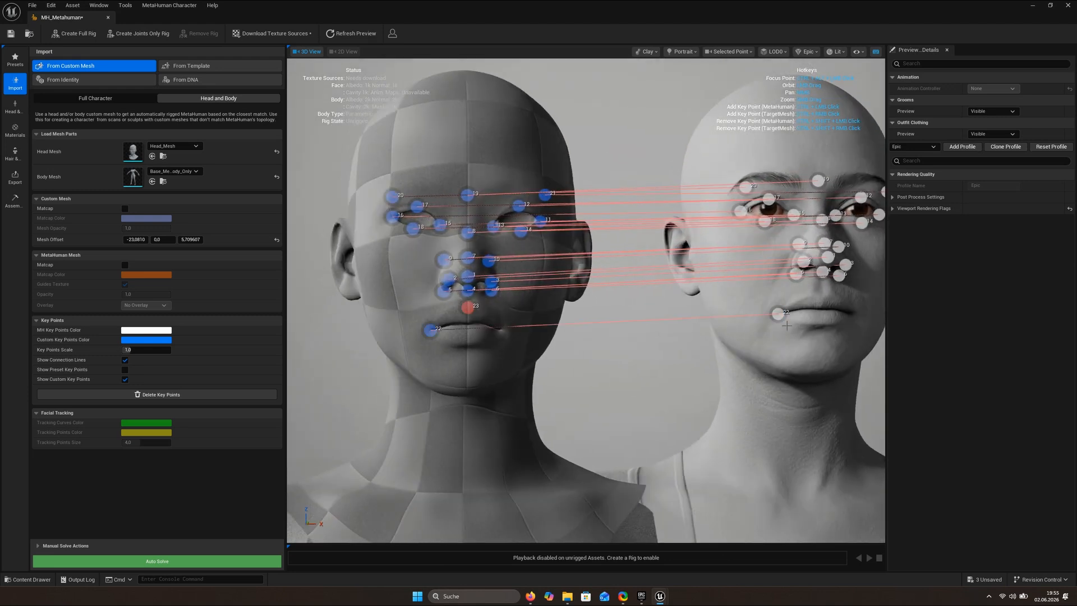
left_click(823, 297, "ctrl")
left_click_drag(505, 330, 587, 347)
right_click(425, 275, "ctrl")
left_click(791, 244, "ctrl")
right_click(386, 290, "ctrl")
left_click(748, 254, "ctrl")
Add matching key points on the upper and lower lips either side of centre, plus one pair on the chin
right_click(522, 301, "ctrl")
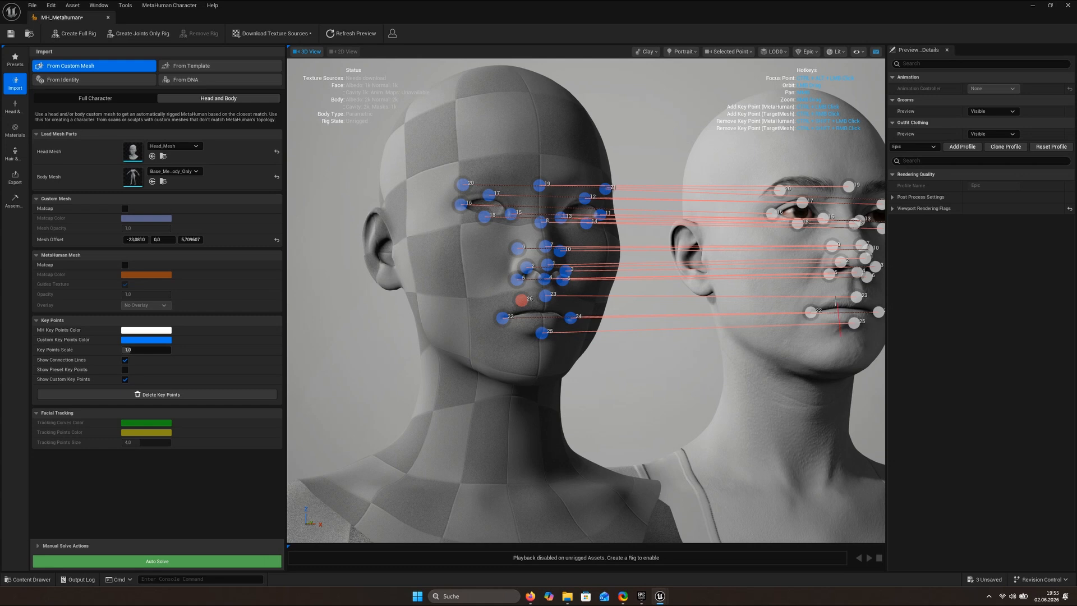
left_click(832, 300, "ctrl")
right_click(512, 337, "ctrl")
left_click(831, 321, "ctrl")
left_click_drag(647, 366, 522, 354)
right_click(356, 310, "ctrl")
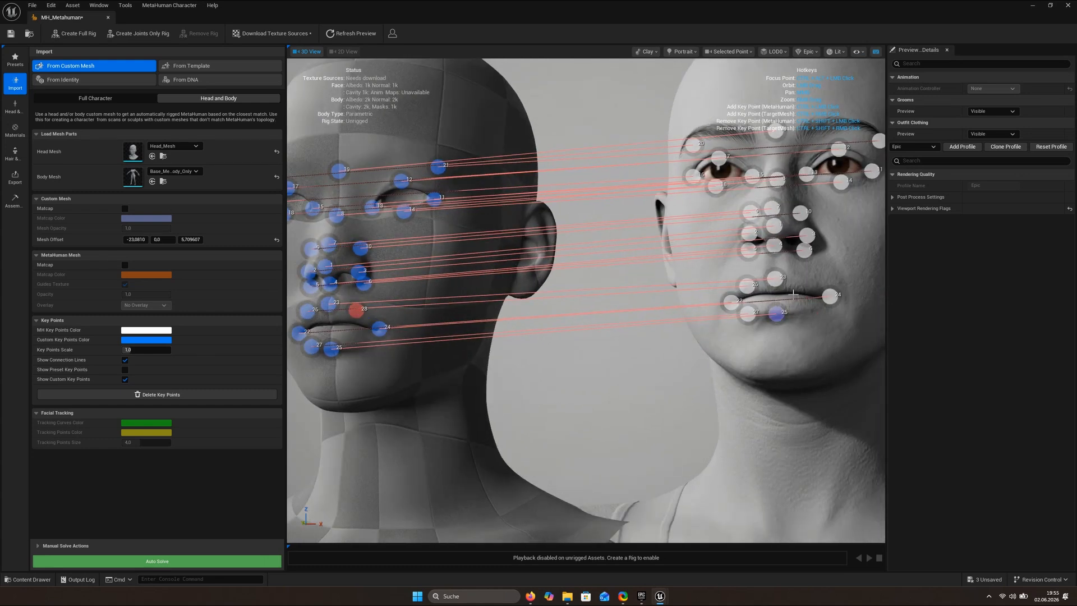
left_click(803, 281, "ctrl")
right_click(356, 344, "ctrl")
left_click(806, 309, "ctrl")
right_click(337, 401, "ctrl")
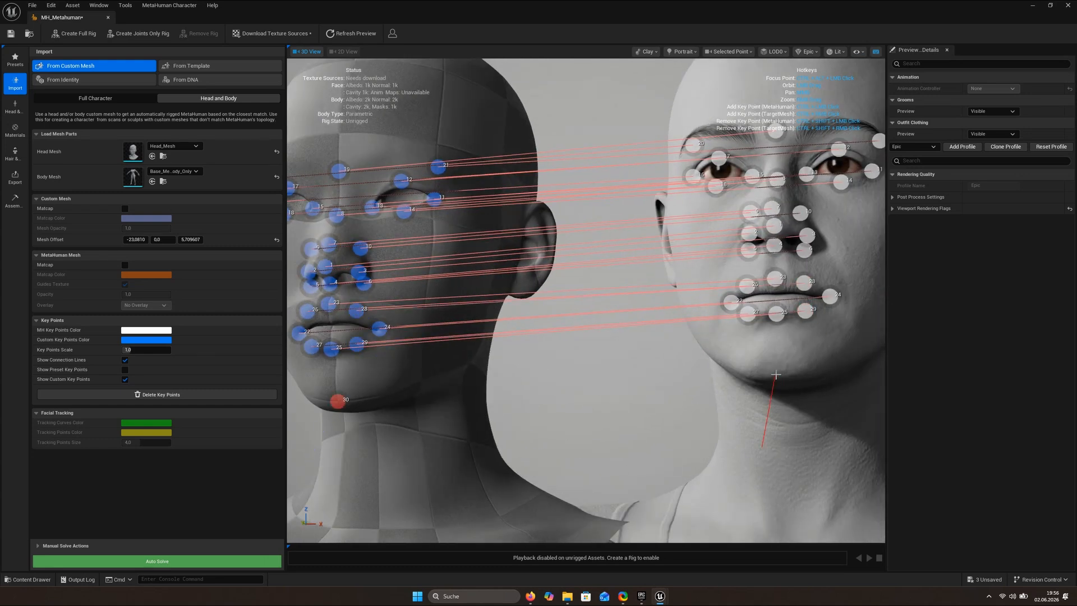
left_click(776, 374, "ctrl")
Set the Y mesh offset to 6.477767 so the custom head's left ear is exposed beside the MetaHuman
left_click_drag(776, 374, 578, 366)
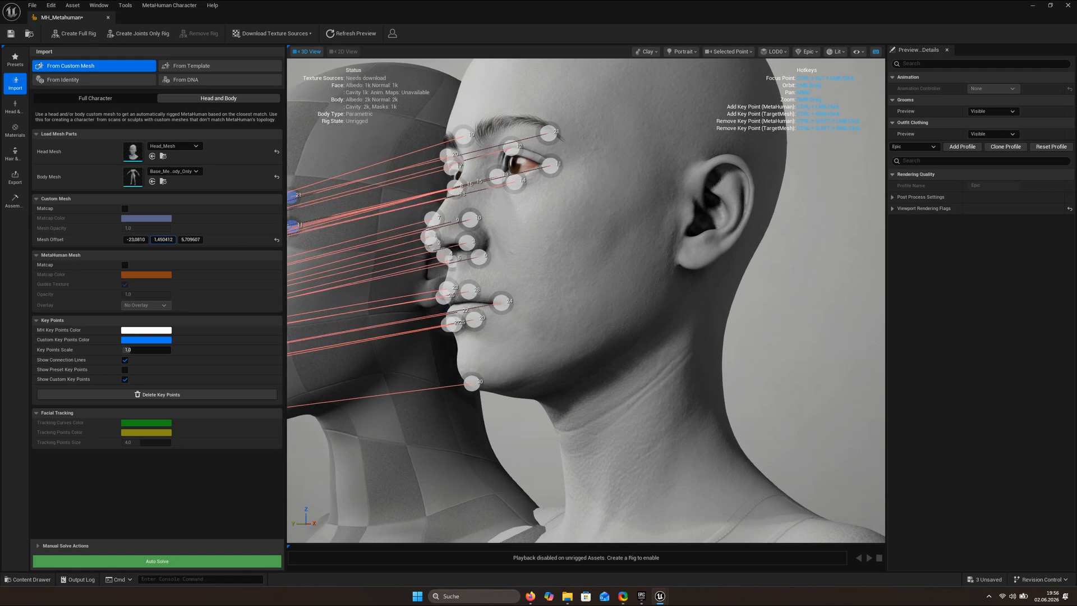
left_click_drag(163, 239, 202, 240)
left_click_drag(286, 278, 261, 281)
middle_click_drag(331, 305, 400, 306)
Add six matching key point pairs around the left ear's outline, from the lobe up the front edge and down the outer rim
right_click(384, 297, "ctrl")
left_click(753, 259, "ctrl")
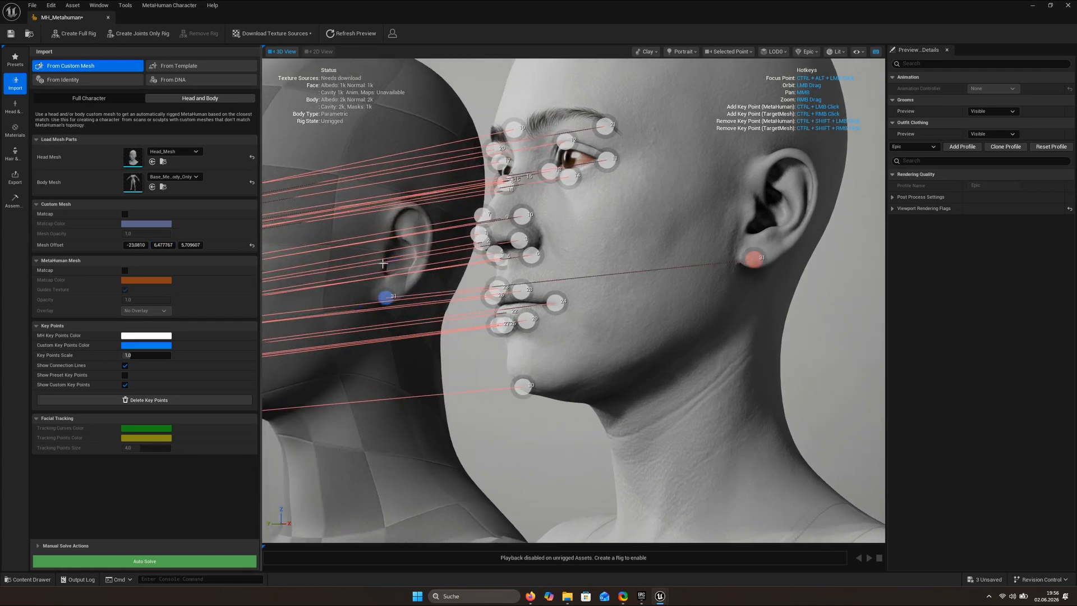
right_click(383, 264, "ctrl")
left_click(751, 211, "ctrl")
right_click(385, 227, "ctrl")
left_click(752, 182, "ctrl")
right_click(407, 207, "ctrl")
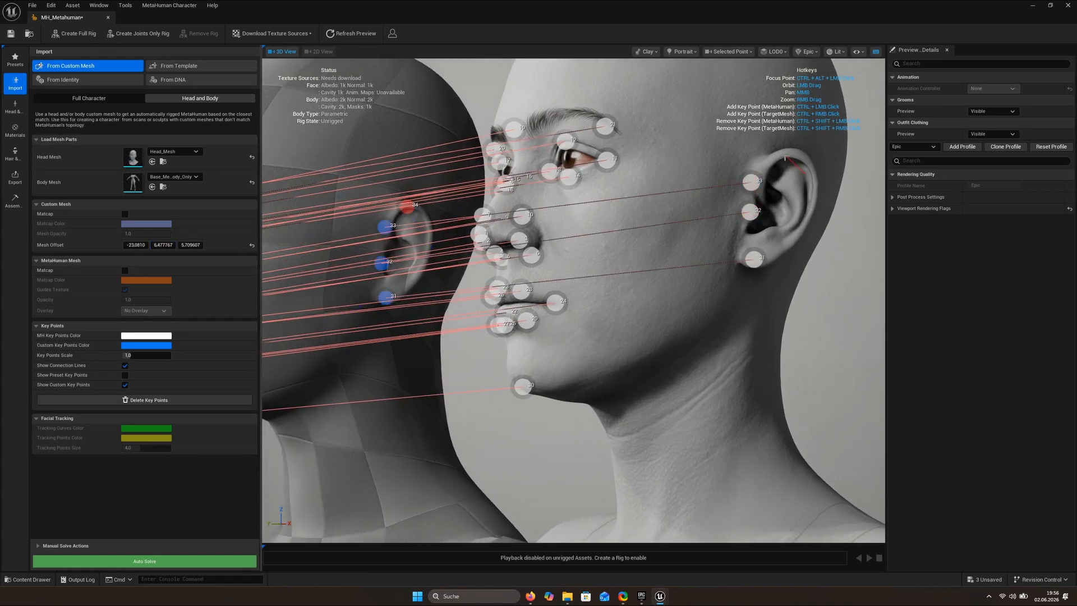
left_click(787, 155, "ctrl")
right_click(430, 243, "ctrl")
left_click(812, 204, "ctrl")
right_click(414, 279, "ctrl")
left_click(790, 243, "ctrl")
Add three matching key point pairs on the inner folds of the left ear on both heads
right_click(408, 237, "ctrl")
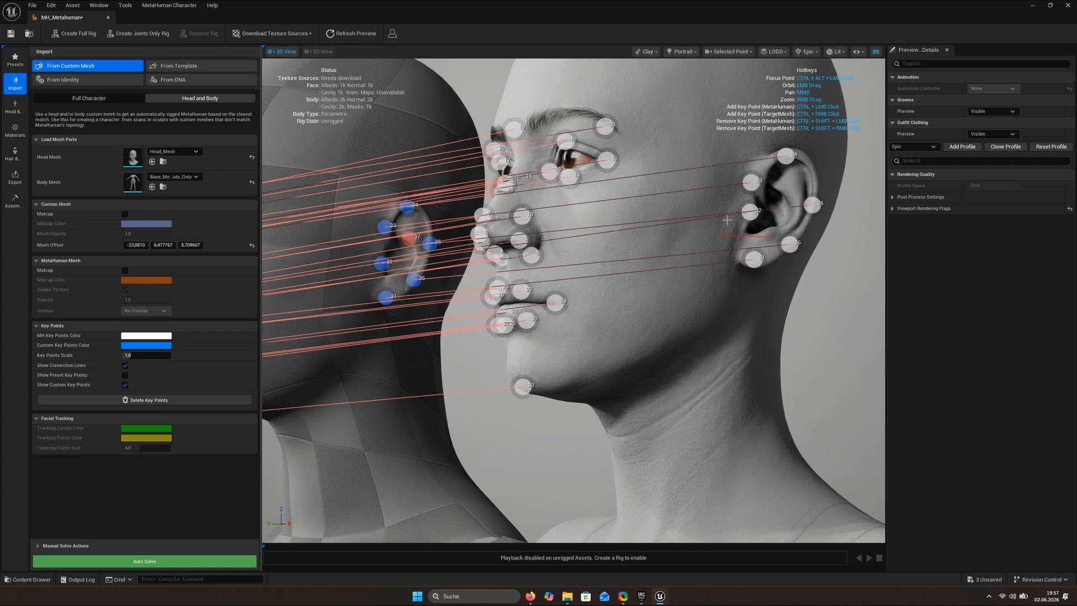
left_click(786, 190, "ctrl")
right_click(400, 272, "ctrl")
left_click(770, 228, "ctrl")
right_click(403, 257, "ctrl")
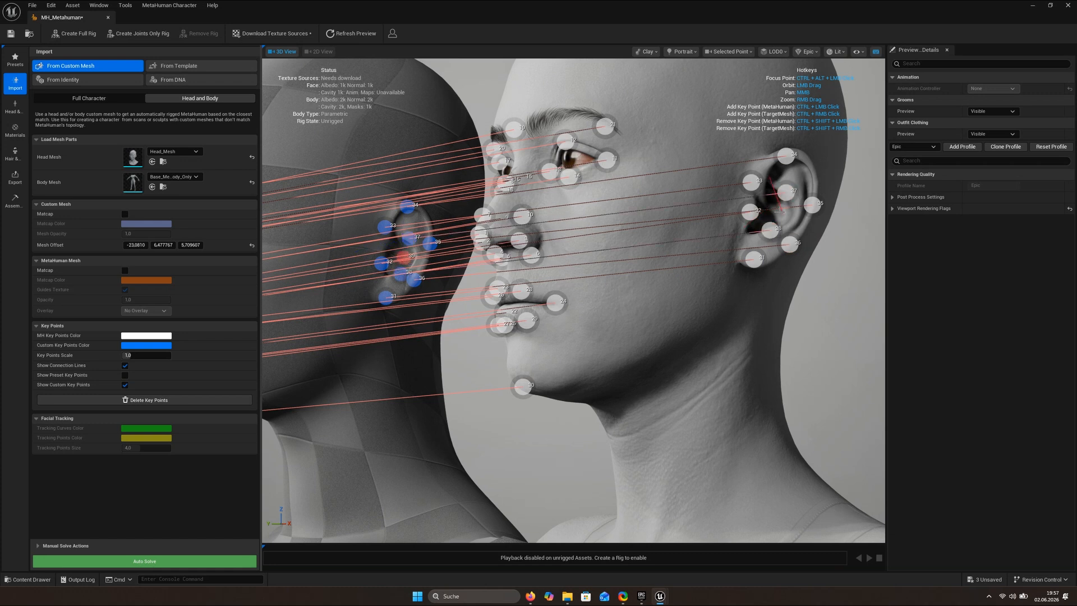
left_click(780, 212, "ctrl")
Set the Y mesh offset to 10.75585 and match a key point pair on the right ear's lobe
left_click_drag(402, 369, 219, 365)
left_click_drag(171, 246, 196, 246)
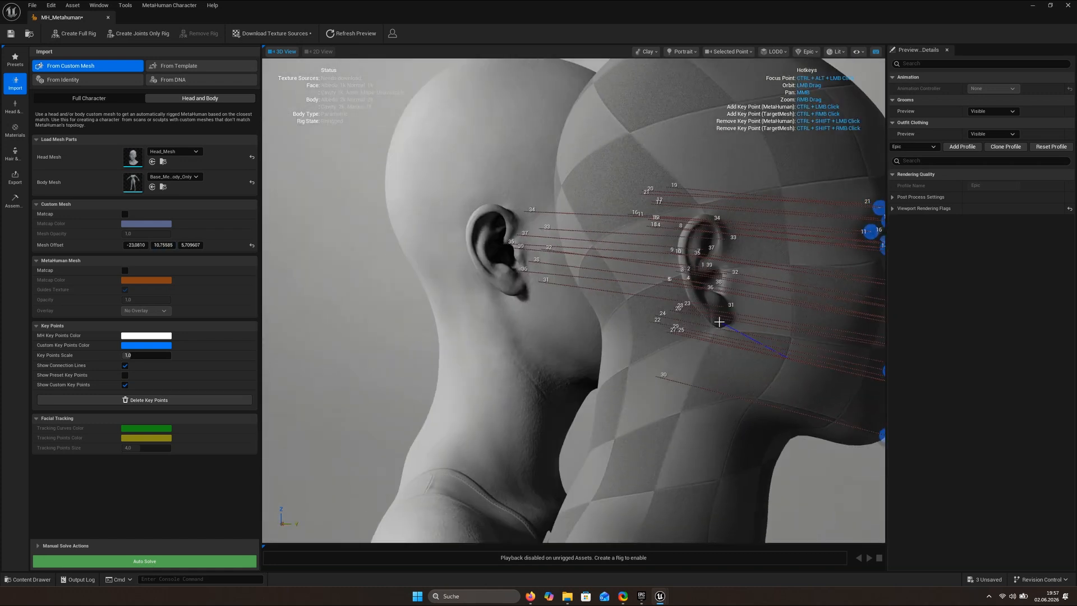
right_click(719, 322, "ctrl")
left_click(516, 291, "ctrl")
key("ctrl+z")
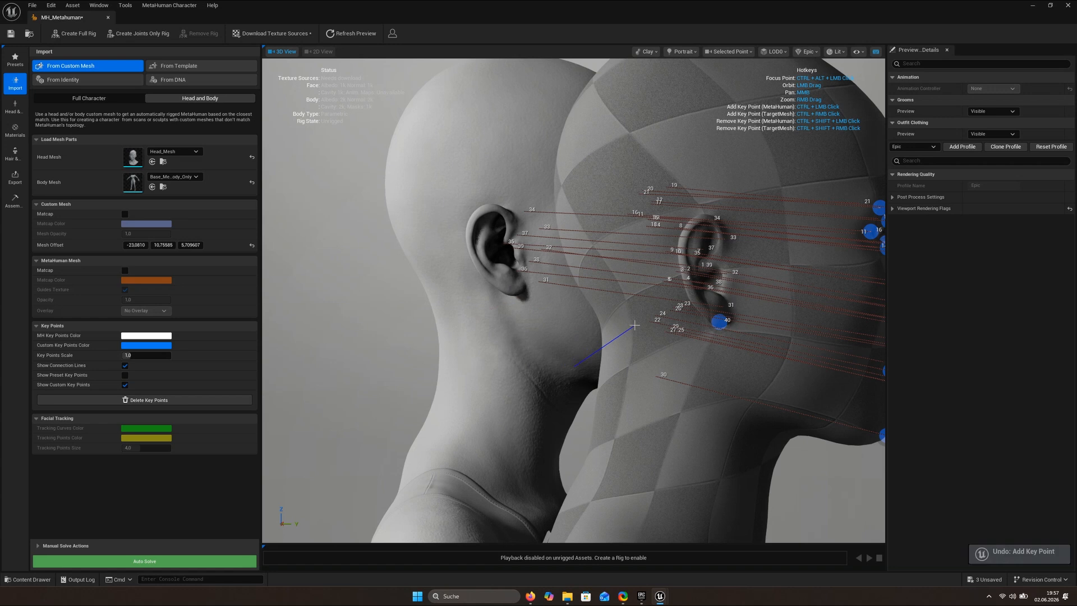
right_click(719, 322, "ctrl")
left_click(515, 291, "ctrl")
Add five matching key point pairs around the right ear's outline, along the rear rim, top and front edge
right_click(691, 296, "ctrl")
left_click(487, 278, "ctrl")
right_click(684, 240, "ctrl")
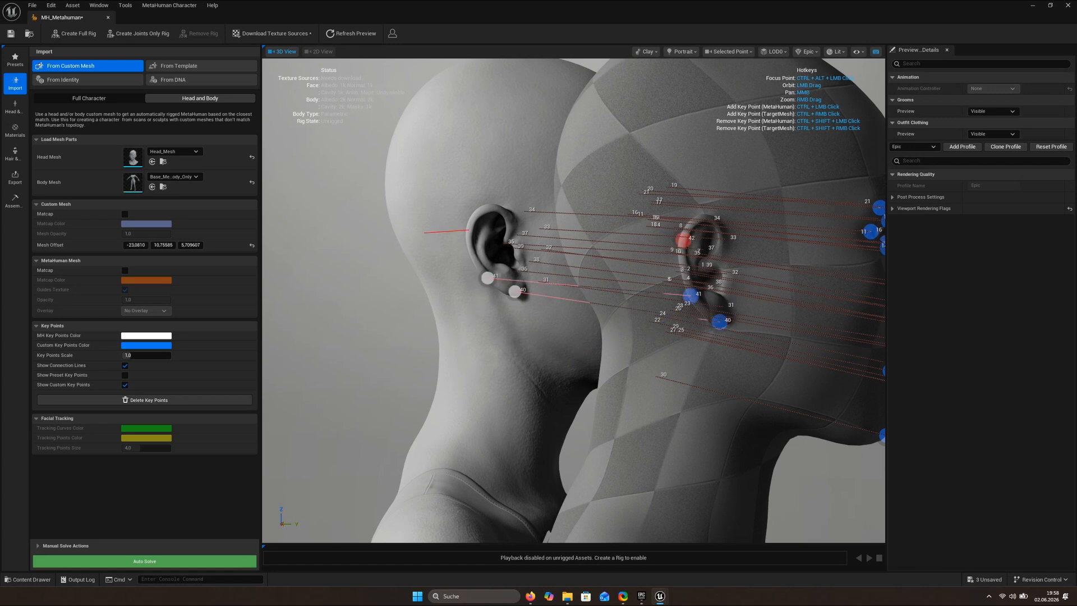
left_click(469, 230, "ctrl")
right_click(700, 219, "ctrl")
left_click(481, 209, "ctrl")
right_click(719, 246, "ctrl")
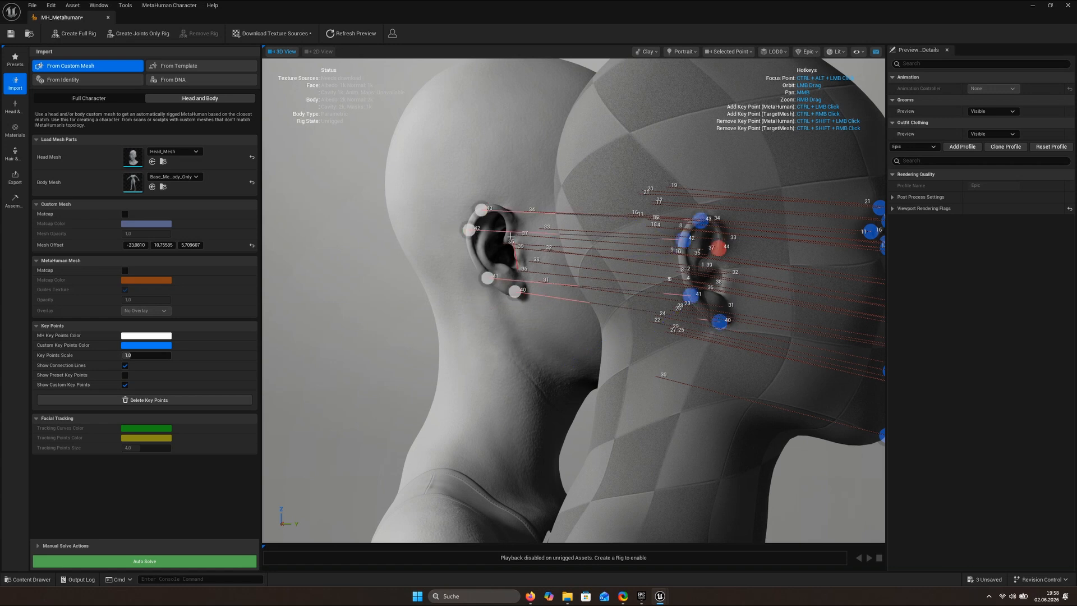
left_click(508, 234, "ctrl")
right_click(725, 284, "ctrl")
left_click(518, 259, "ctrl")
Add two matching key point pairs on the inner folds of the right ear on both heads
left_click_drag(701, 251, 668, 359)
right_click(663, 165, "ctrl")
left_click(498, 273, "ctrl")
right_click(670, 366, "ctrl")
left_click(507, 235, "ctrl")
Add matching key points at the right jaw angle and midway along the right jawline of both heads
left_click_drag(382, 354, 415, 298)
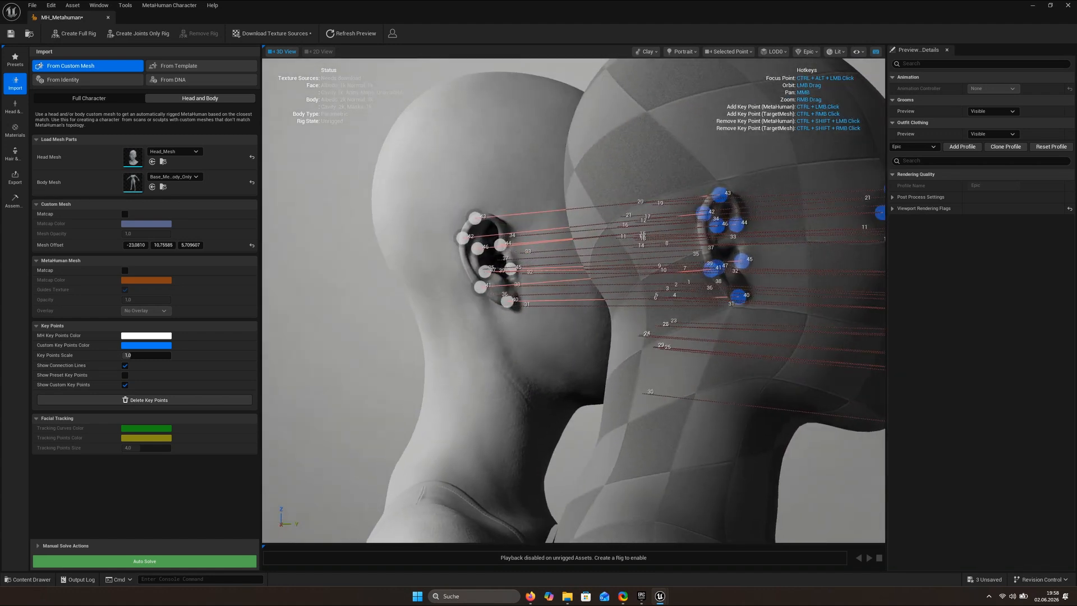
right_click(796, 364, "ctrl")
left_click(549, 348, "ctrl")
left_click_drag(577, 414, 432, 416)
right_click(542, 375, "ctrl")
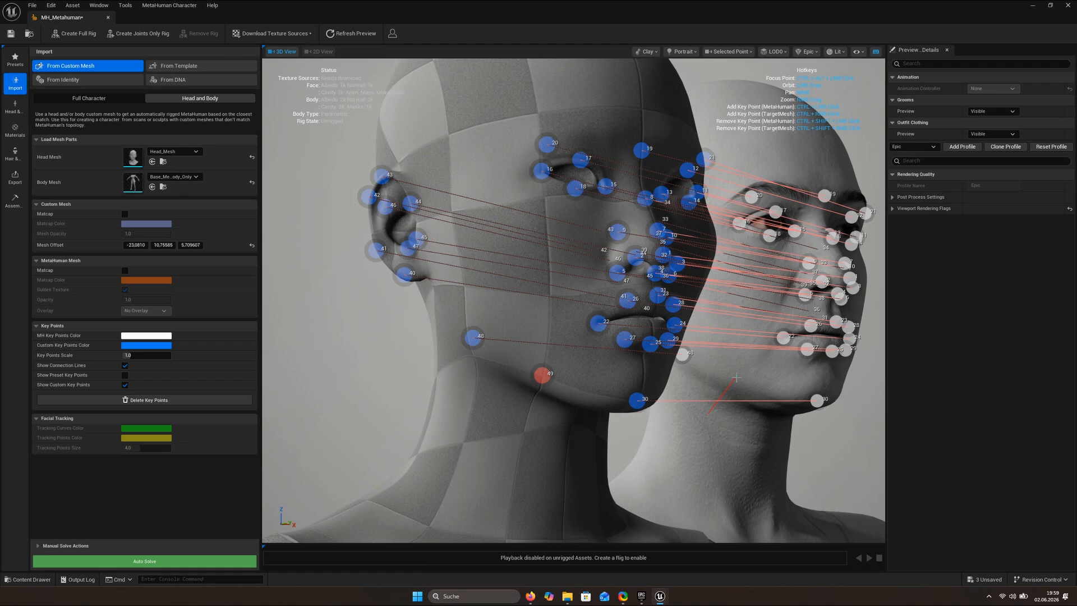
left_click(744, 374, "ctrl")
Add matching key points at the left jaw angle and midway along the left jawline of both heads
left_click_drag(743, 387, 494, 314)
right_click(424, 303, "ctrl")
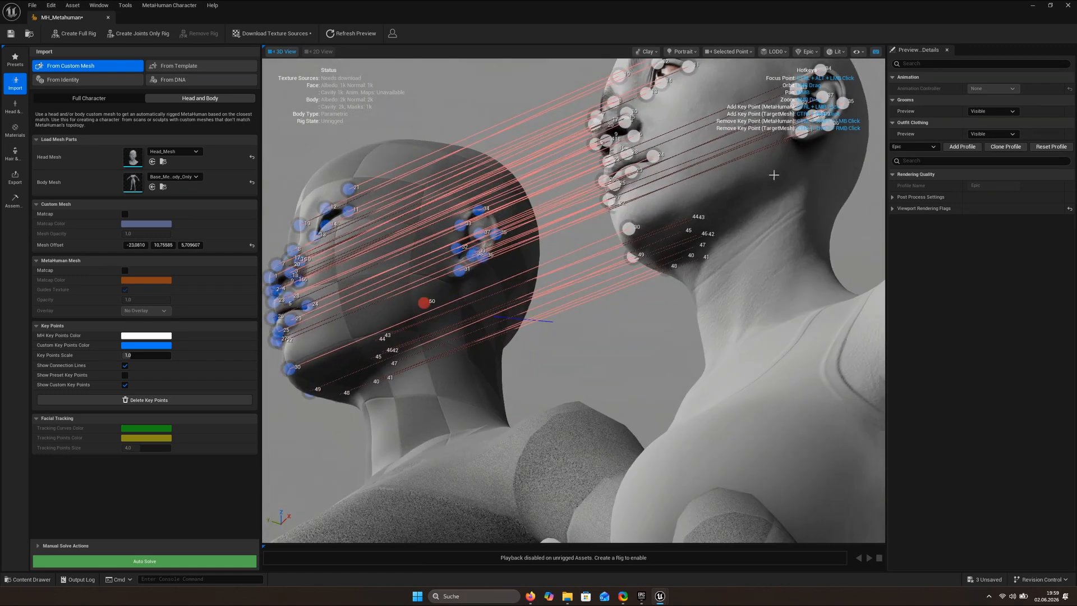
left_click(768, 167, "ctrl")
left_click_drag(355, 333, 401, 396)
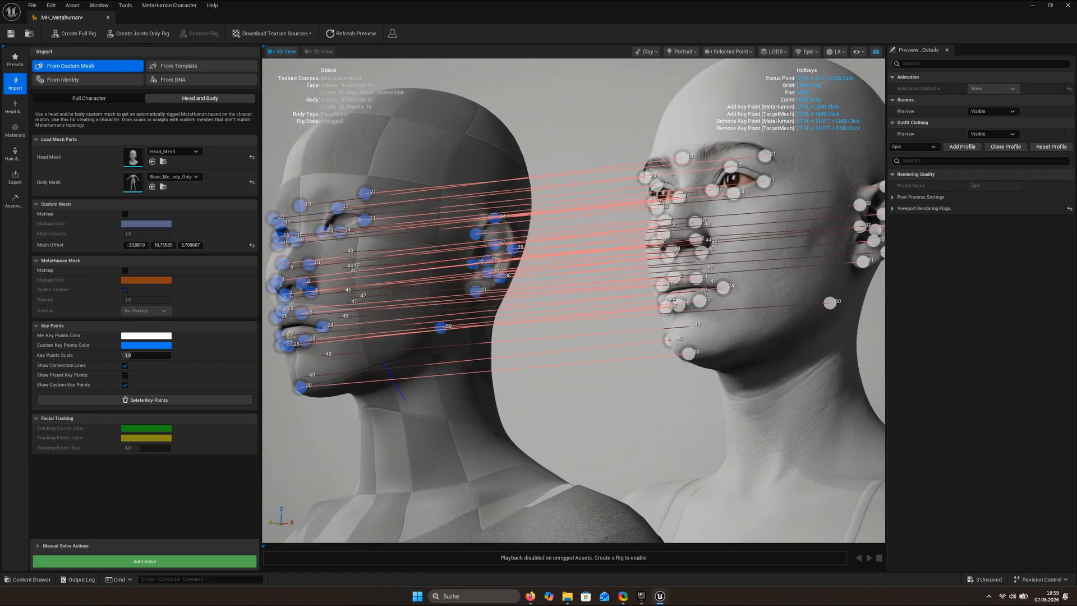
right_click(383, 361, "ctrl")
left_click(772, 334, "ctrl")
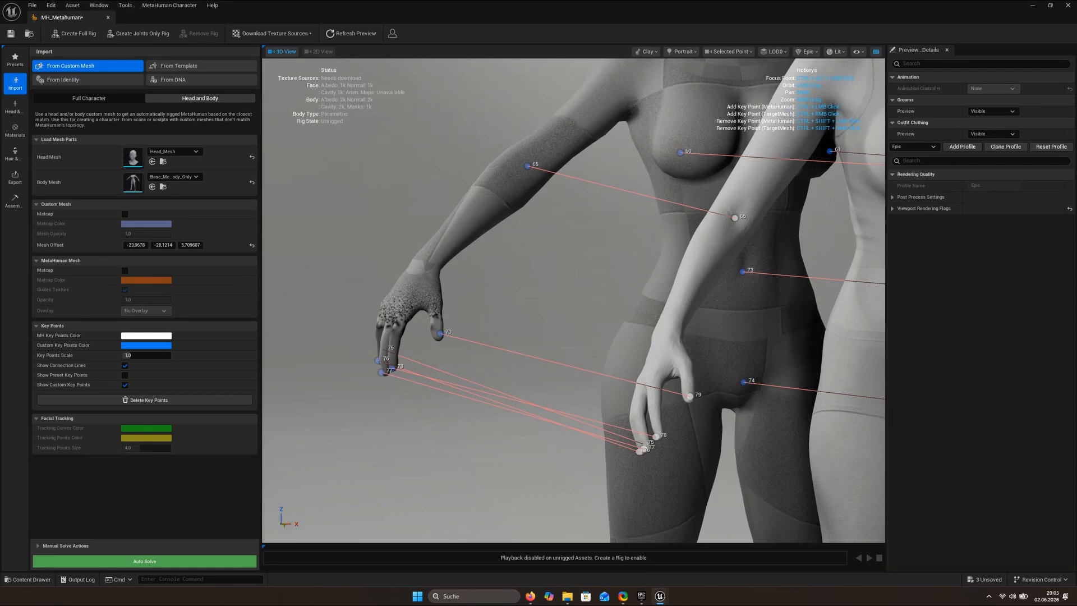
Complete the right hand's key points with pairs at the base of the thumb and the wrist
left_click(692, 366, "ctrl")
left_click_drag(692, 367, 662, 342)
right_click(431, 292, "ctrl")
left_click(764, 343, "ctrl")
Set the mesh offset to -44.8599 in X and -0.45786 in Y so the two bodies' legs stand side by side
scroll(764, 344, "down", 5)
middle_click_drag(662, 342, 474, 227)
left_click_drag(163, 245, 115, 245)
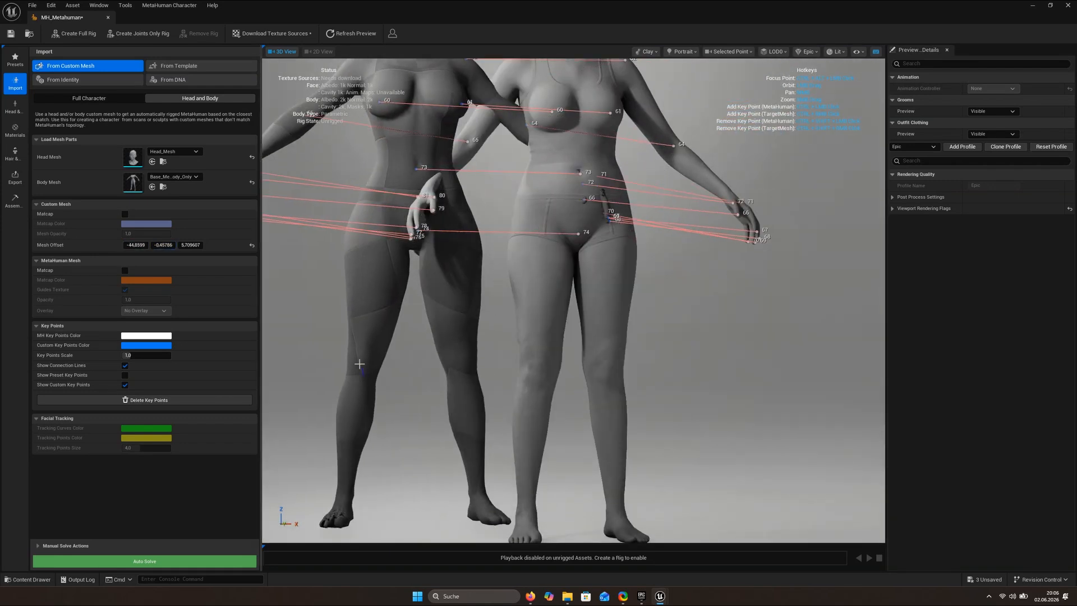
Add matching key points on the front of both knees and both ankles of the custom and MetaHuman bodies
right_click(360, 363, "ctrl")
left_click(533, 369, "ctrl")
right_click(467, 364, "ctrl")
left_click(611, 371, "ctrl")
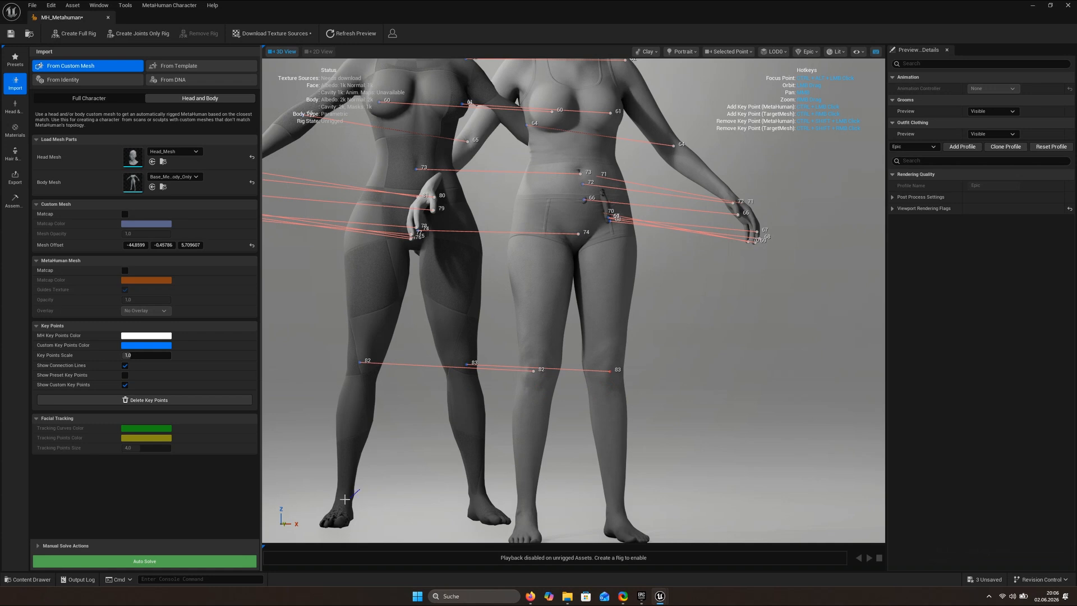
right_click(341, 497, "ctrl")
left_click(524, 512, "ctrl")
right_click(483, 493, "ctrl")
left_click(615, 509, "ctrl")
Add matching key points on both buttocks and at the tailbone on the back of the two bodies
left_click_drag(589, 392, 786, 387)
left_click(550, 250, "ctrl")
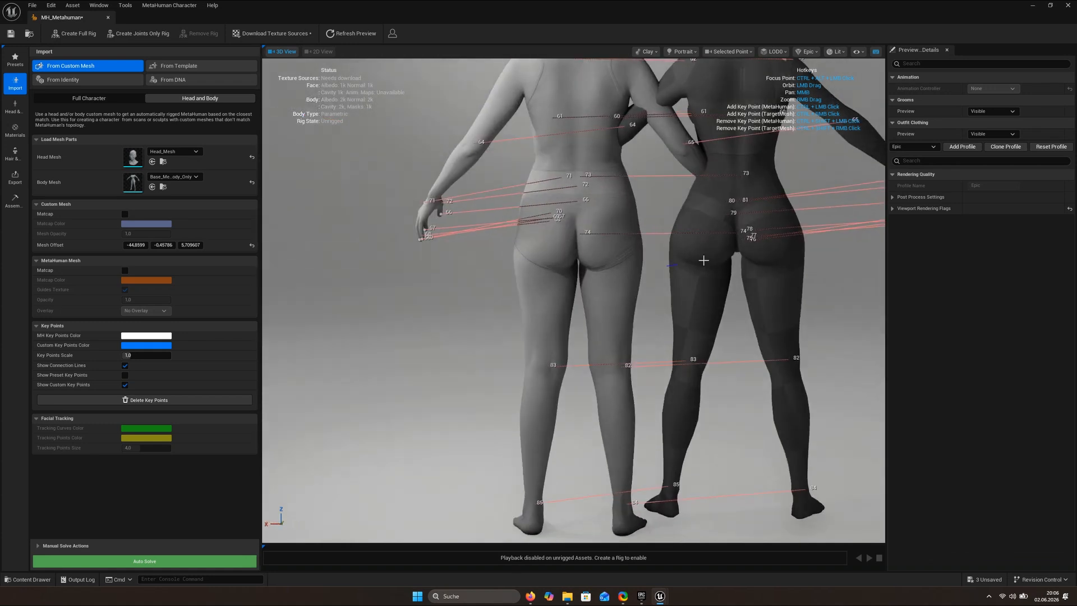
right_click(708, 243, "ctrl")
right_click(770, 244, "ctrl")
left_click(604, 249, "ctrl")
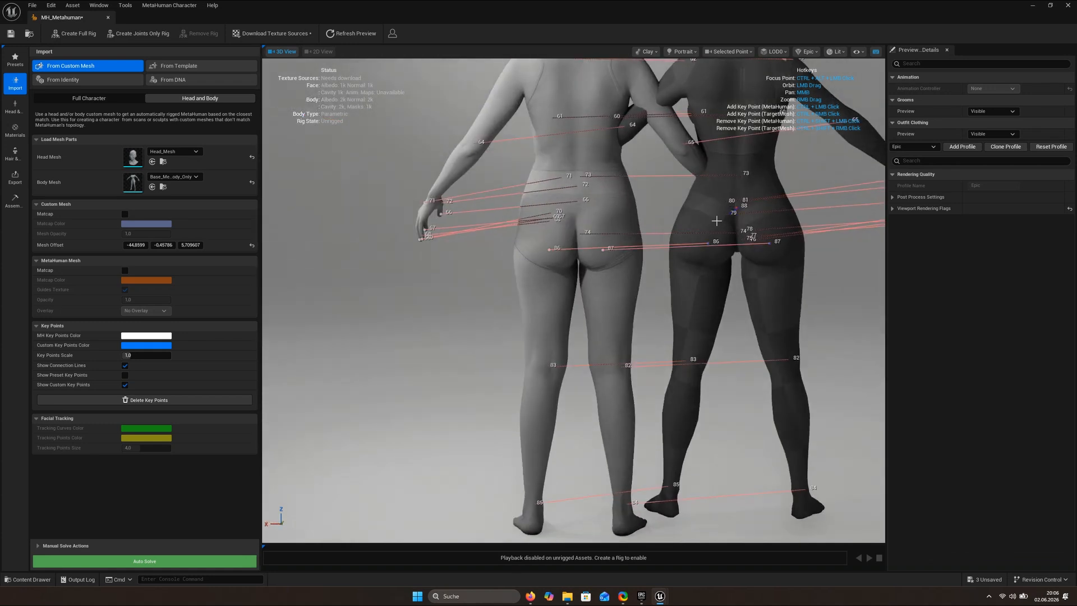
left_click(577, 212, "ctrl")
Add matching key points on the back of both upper thighs and on the creases below the buttocks
right_click(700, 283, "ctrl")
left_click(539, 285, "ctrl")
right_click(779, 281, "ctrl")
left_click(614, 286, "ctrl")
right_click(694, 263, "ctrl")
left_click(539, 262, "ctrl")
right_click(779, 265, "ctrl")
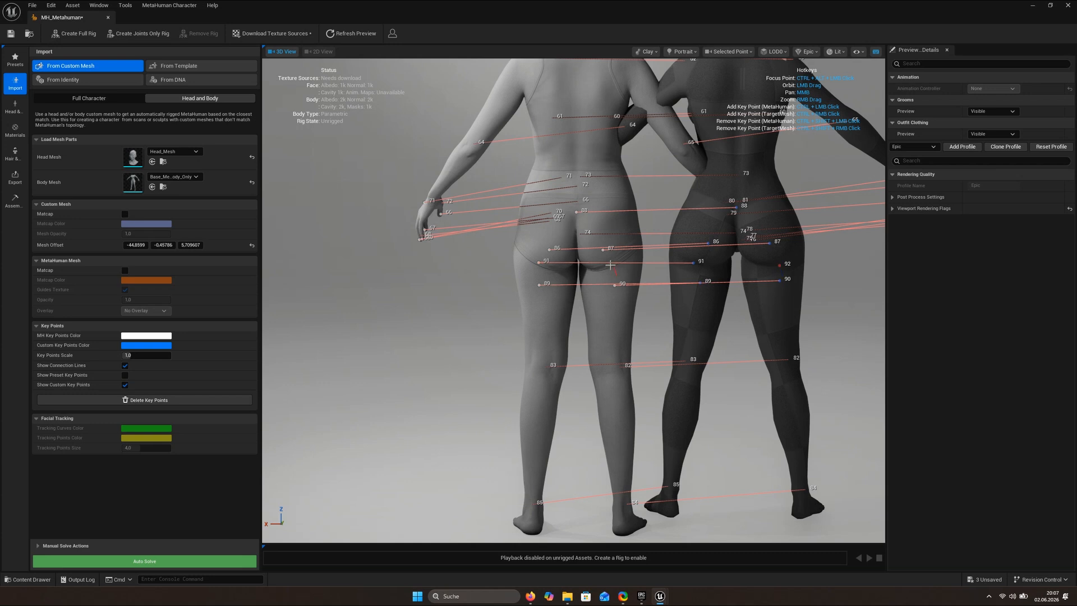
left_click(611, 265, "ctrl")
Add matching key points on the back of both knees of the custom and MetaHuman bodies
left_click_drag(614, 362, 561, 396)
right_click(660, 396, "ctrl")
left_click(548, 354, "ctrl")
right_click(737, 443, "ctrl")
left_click(598, 375, "ctrl")
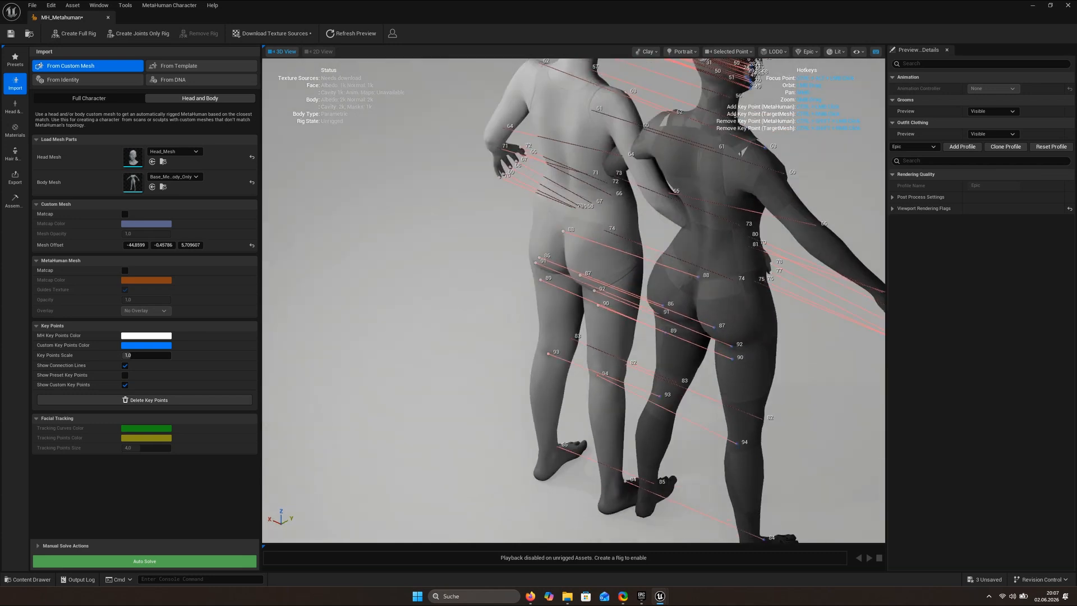
left_click_drag(593, 321, 388, 311)
left_click_drag(742, 349, 655, 348)
left_click_drag(791, 391, 765, 389)
scroll(573, 301, "down", 3)
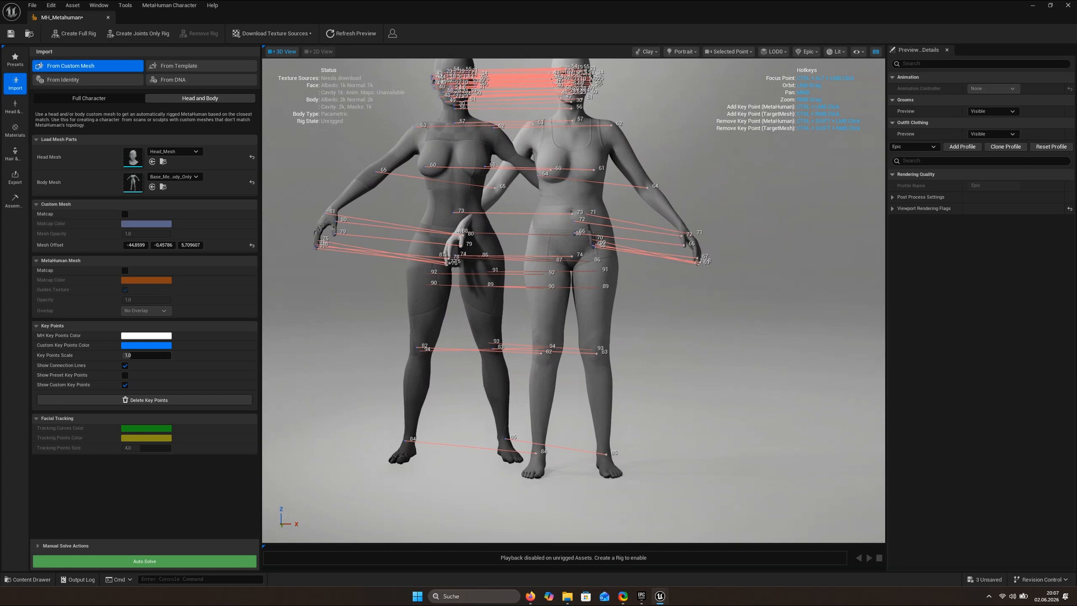
Reset the custom mesh offset to 0 on all axes and run Auto Solve, closing the message log and cancelling the pending autosave
middle_click_drag(525, 317, 594, 369)
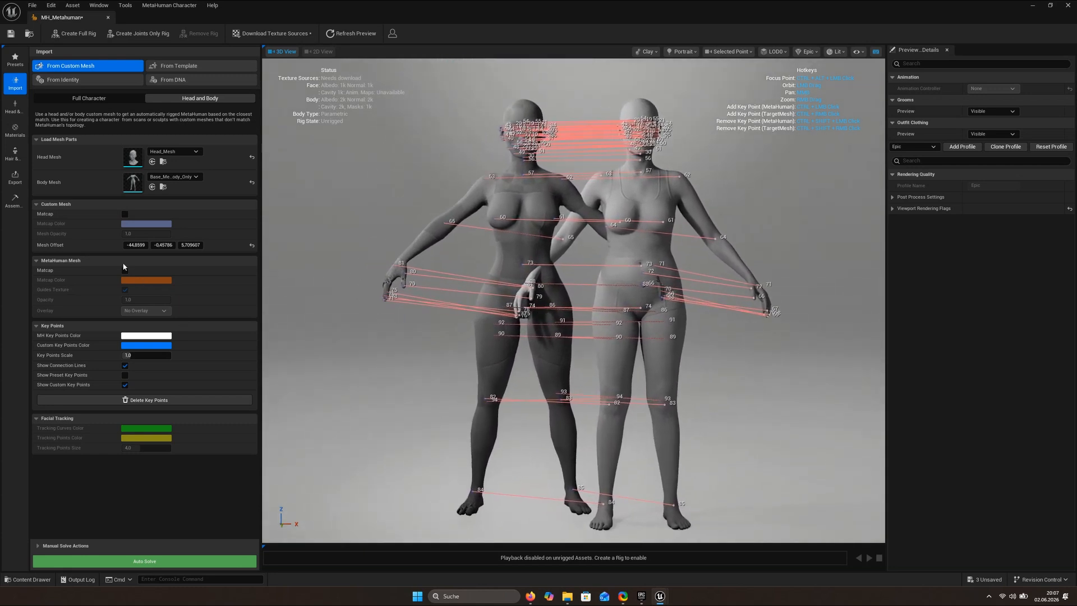
left_click(252, 245)
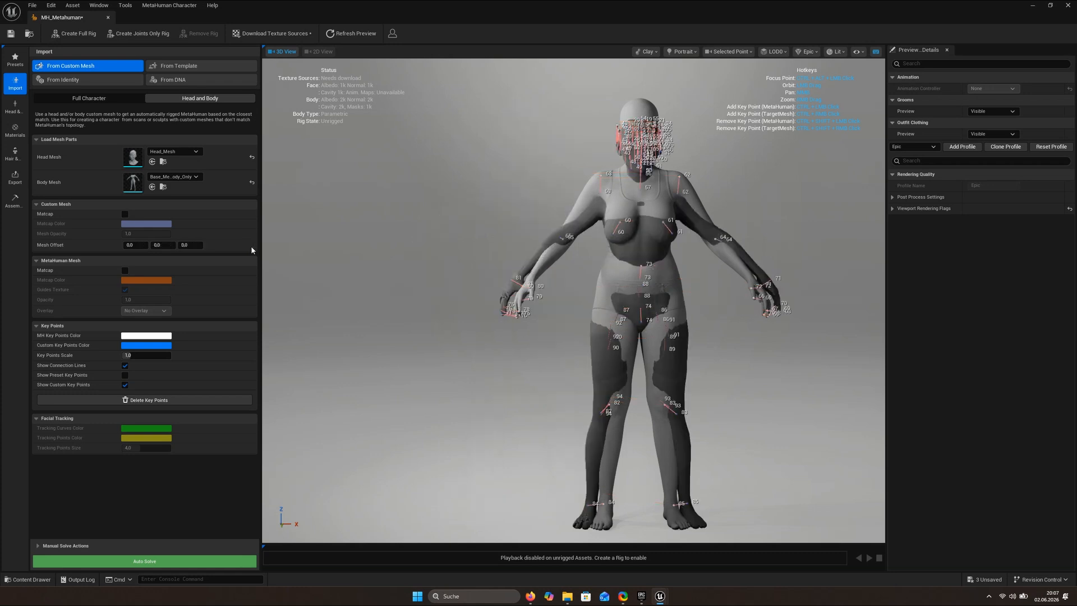
left_click(144, 561)
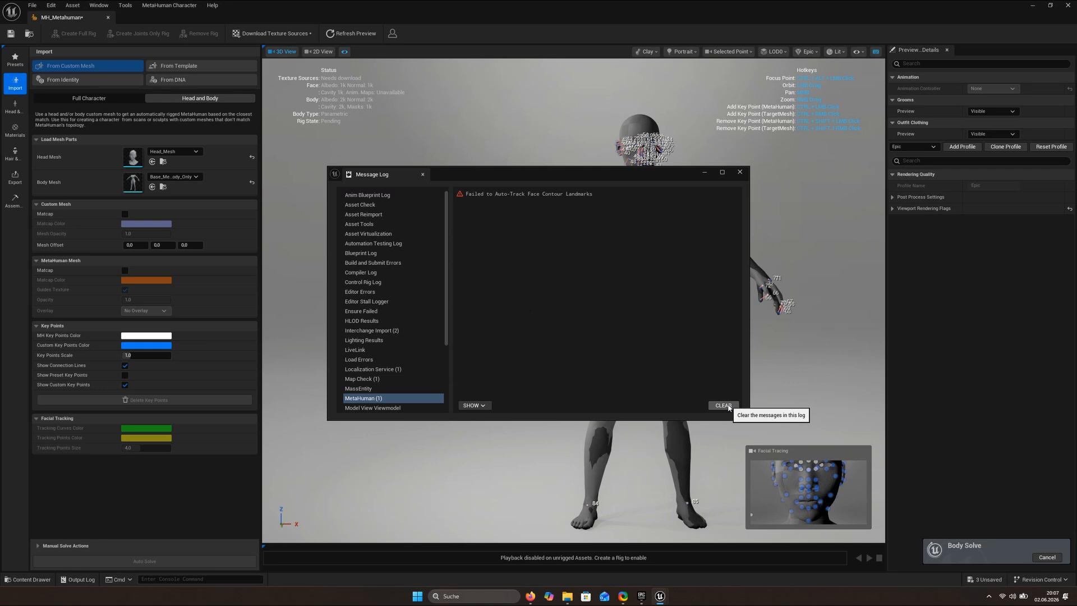
left_click(740, 171)
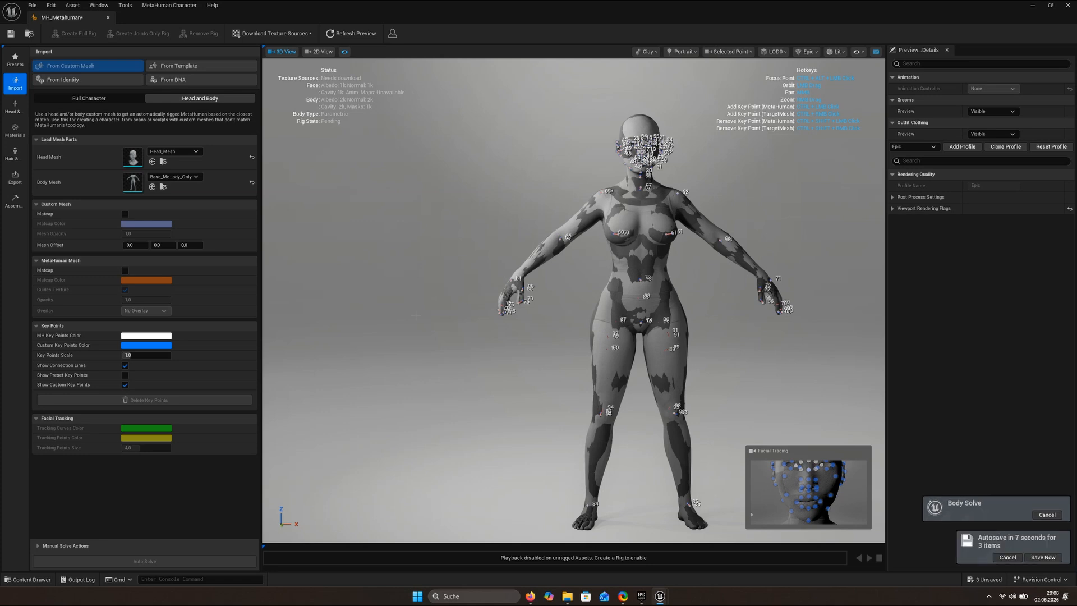
left_click(1007, 557)
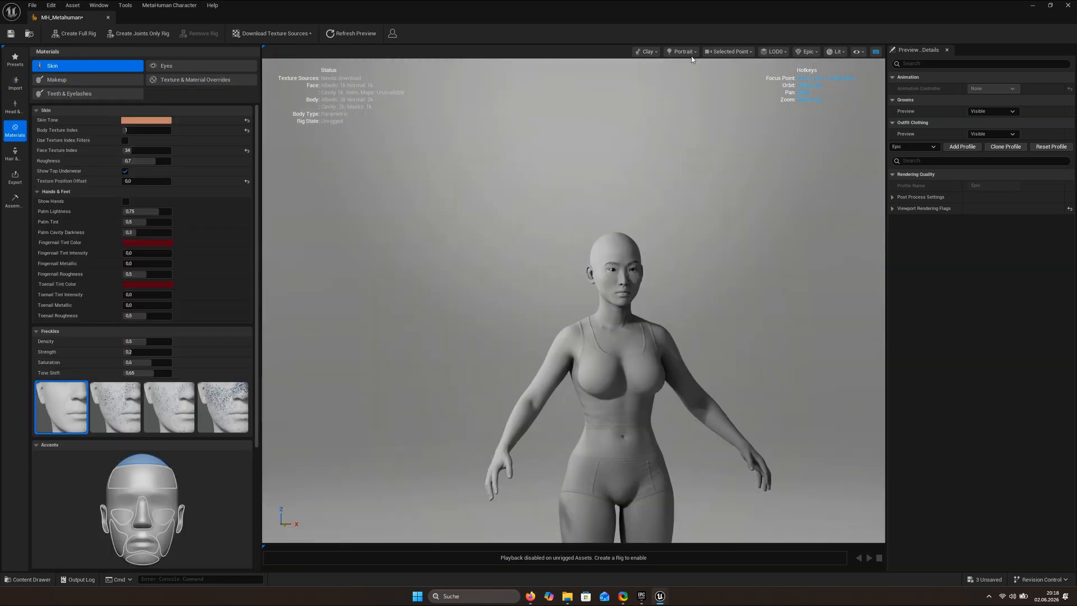
Set the preview material to Skin and frame the solved MetaHuman from the front, from head to thighs
left_click(647, 51)
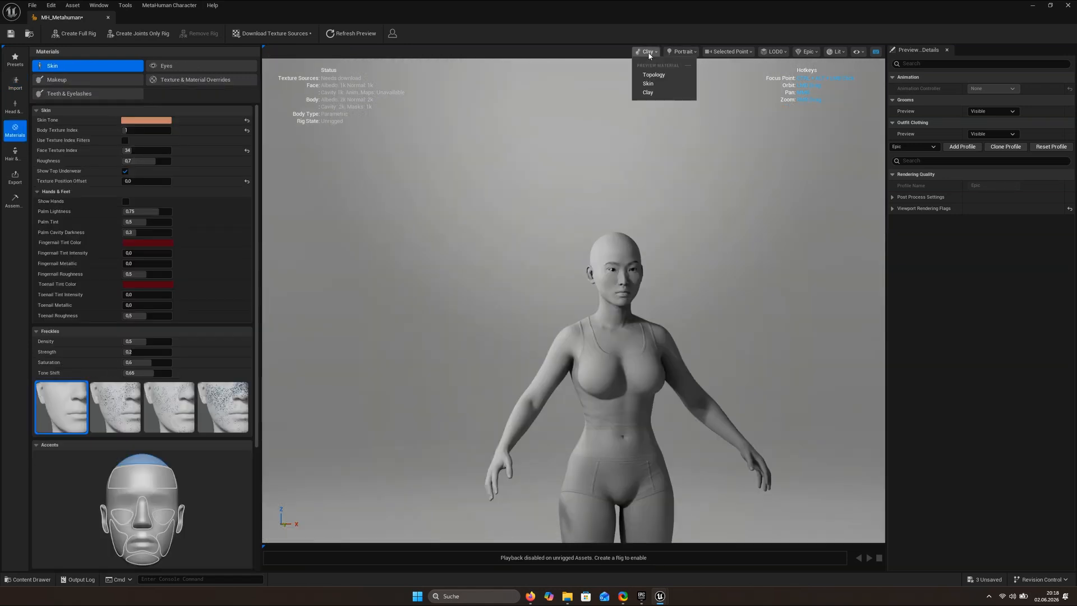
left_click(649, 84)
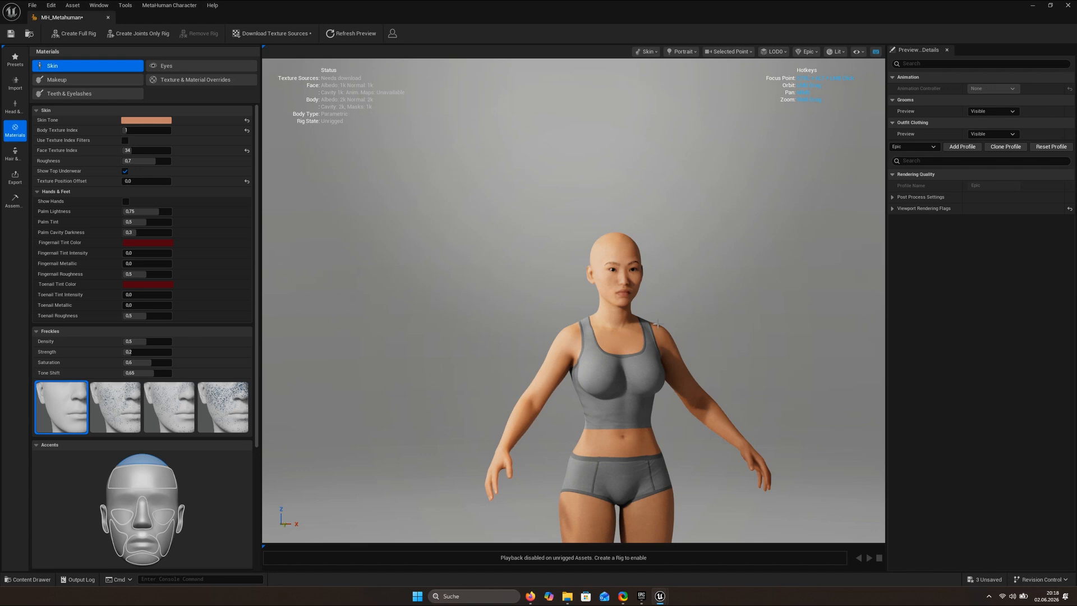
middle_click_drag(616, 314, 576, 325)
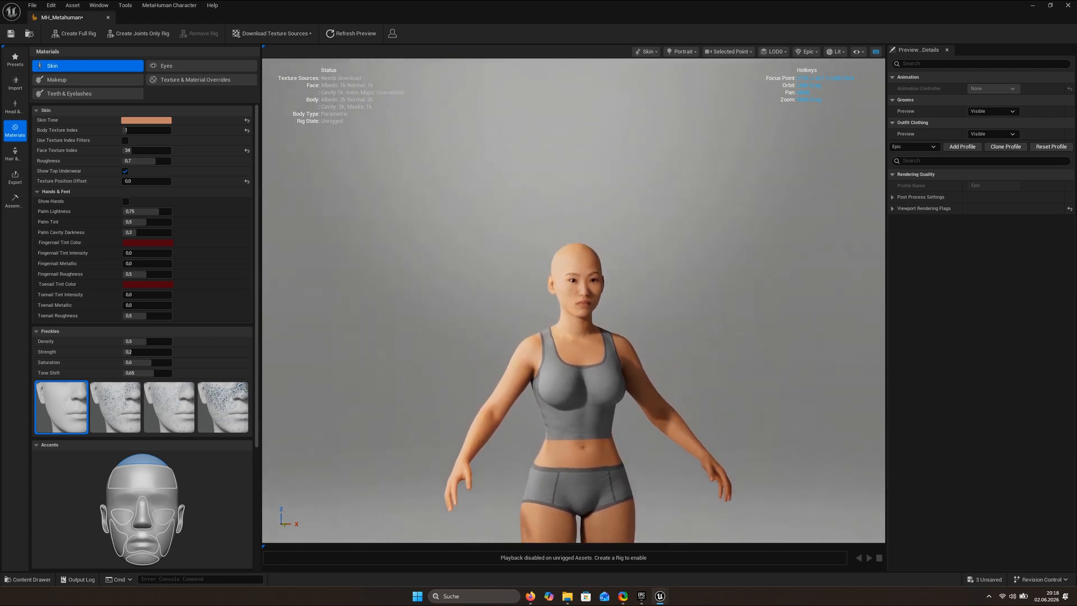
right_click_drag(576, 325, 576, 403)
right_click_drag(574, 323, 603, 467)
middle_click_drag(576, 348, 560, 289)
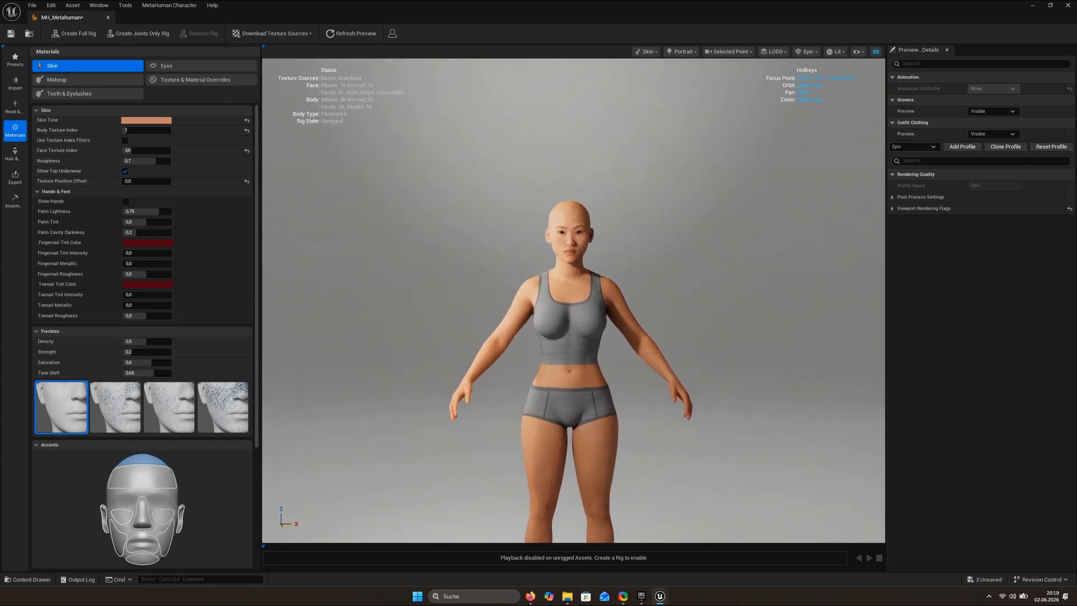
Open the level of detail choices for the character preview
left_click(780, 51)
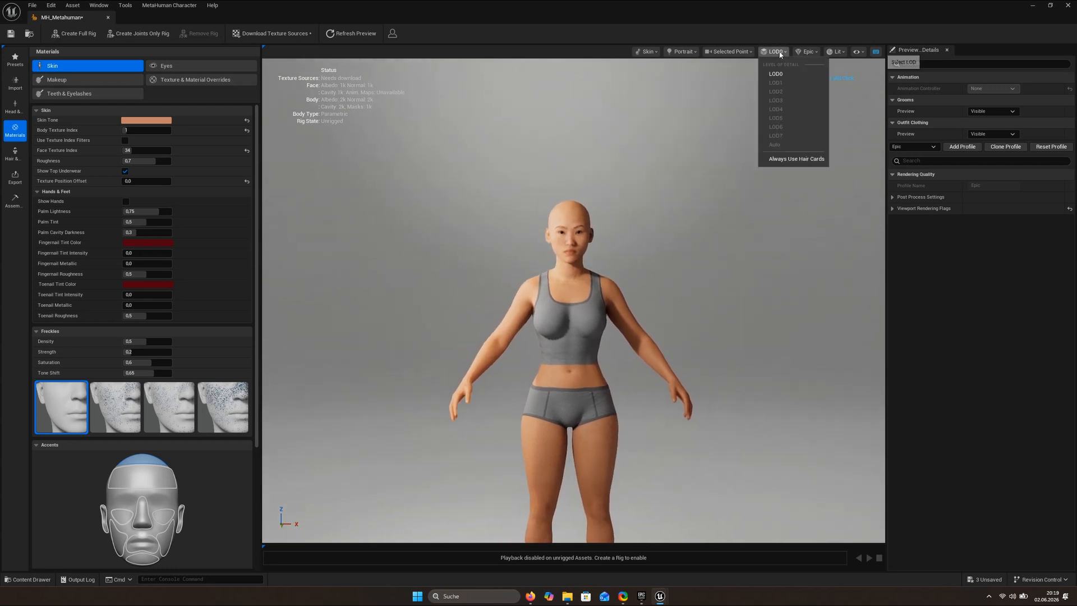